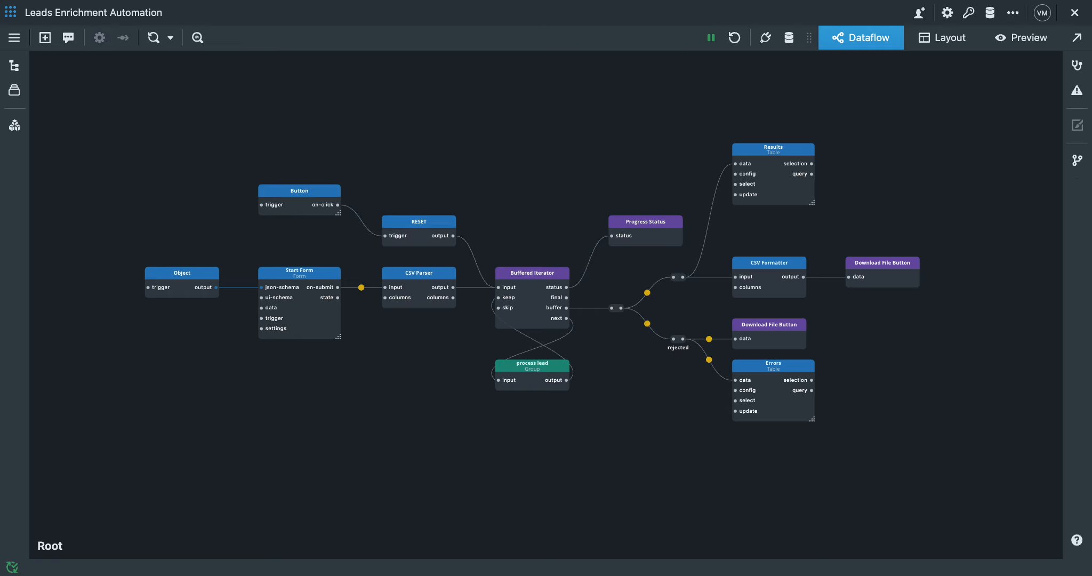
- Expand the Button node to show its Cancel control and review the Start Form's view
double_click(299, 191)
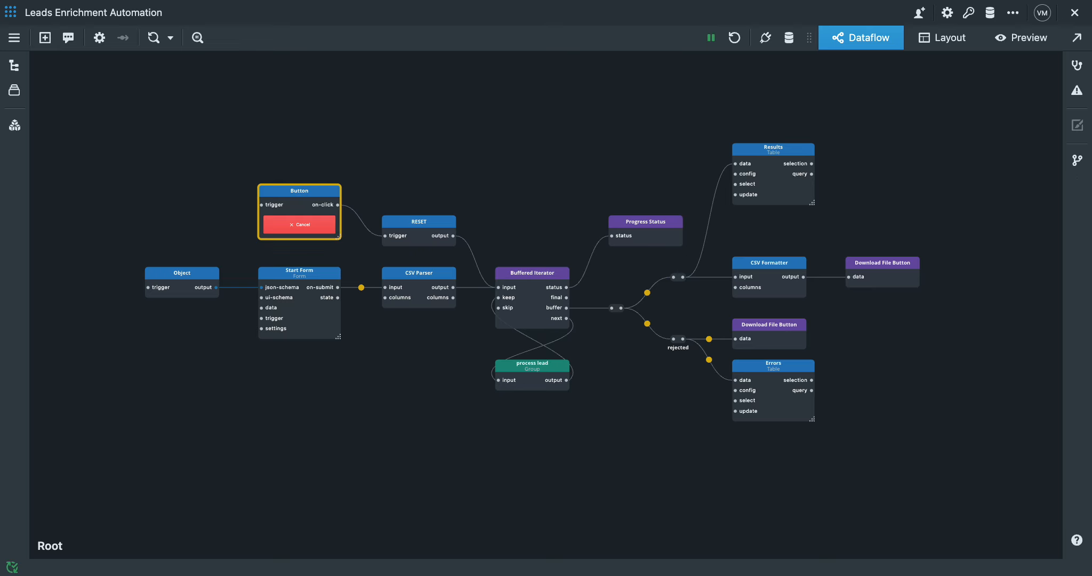
left_click(418, 221)
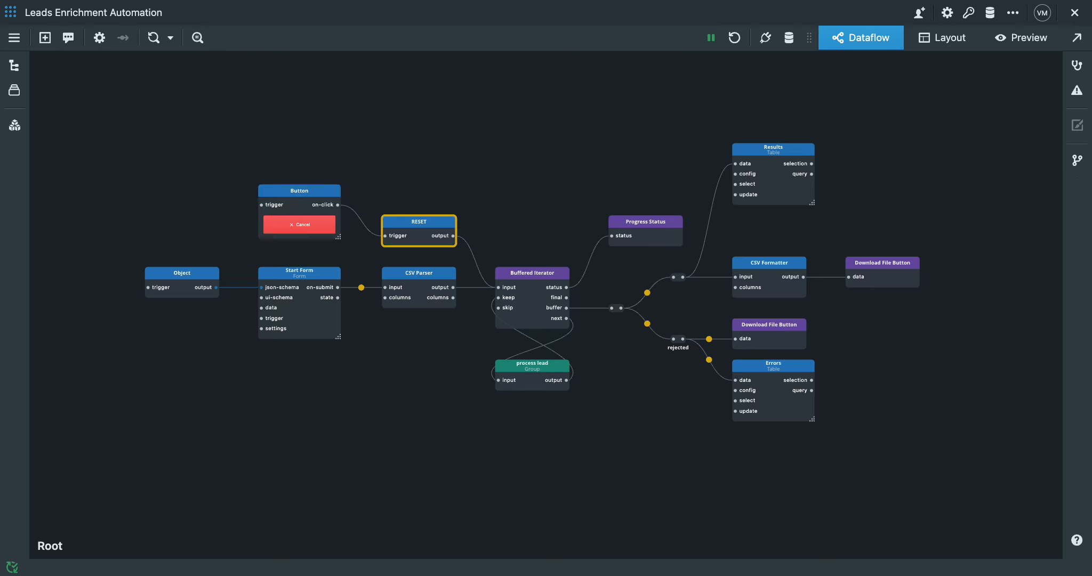
key("Escape")
double_click(305, 284)
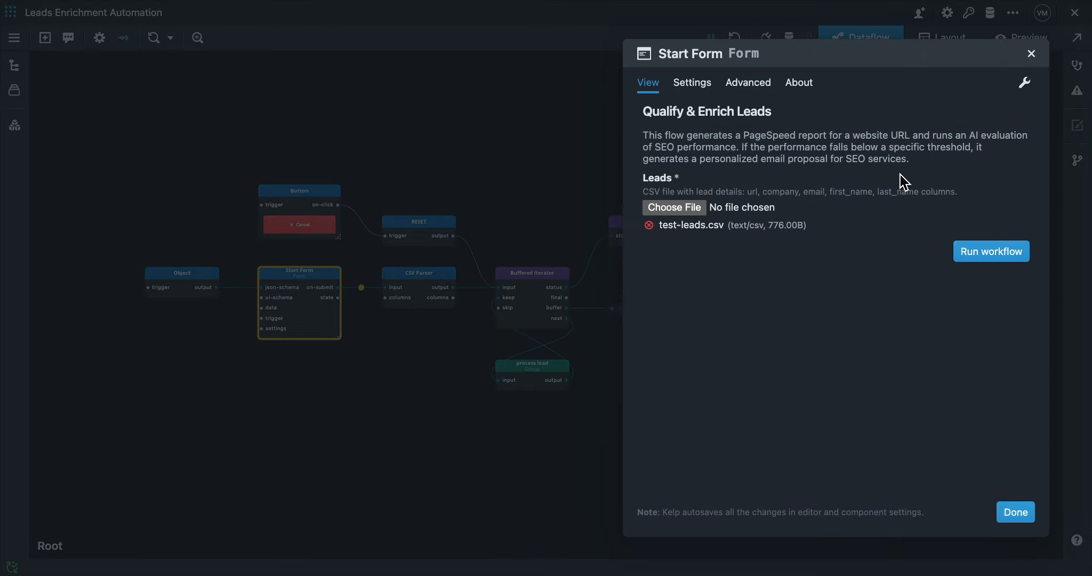
key("Escape")
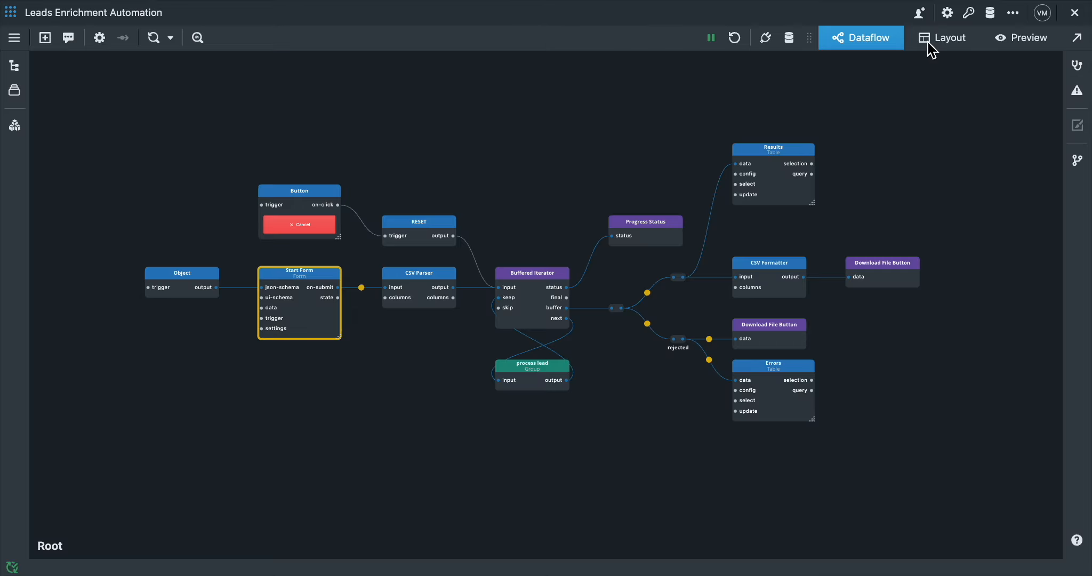
- Run the lead enrichment workflow in preview mode with test-leads.csv as the Leads file and look through the results table
left_click(945, 32)
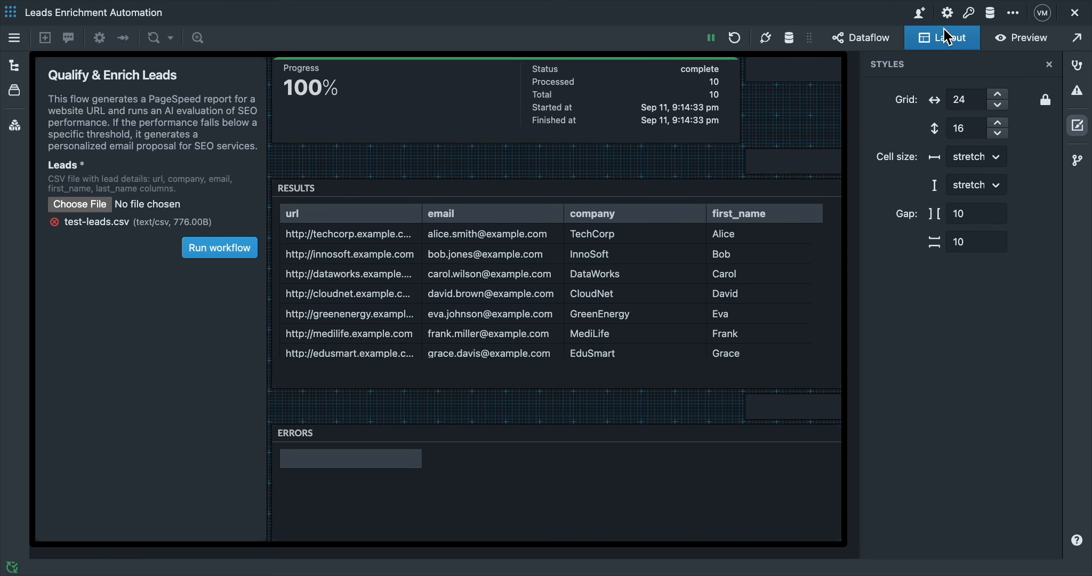
left_click(1019, 38)
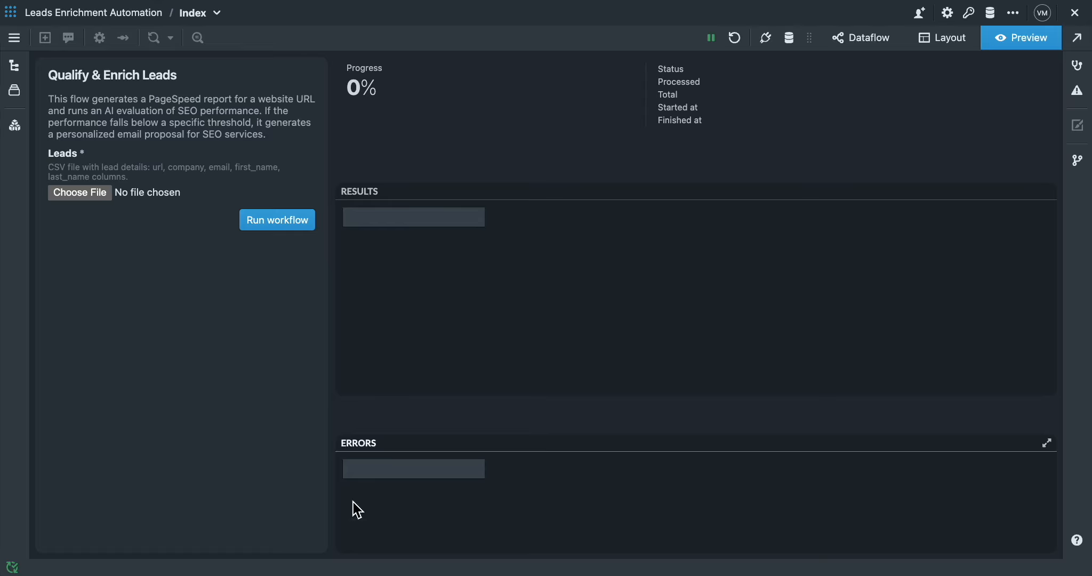
left_click(84, 191)
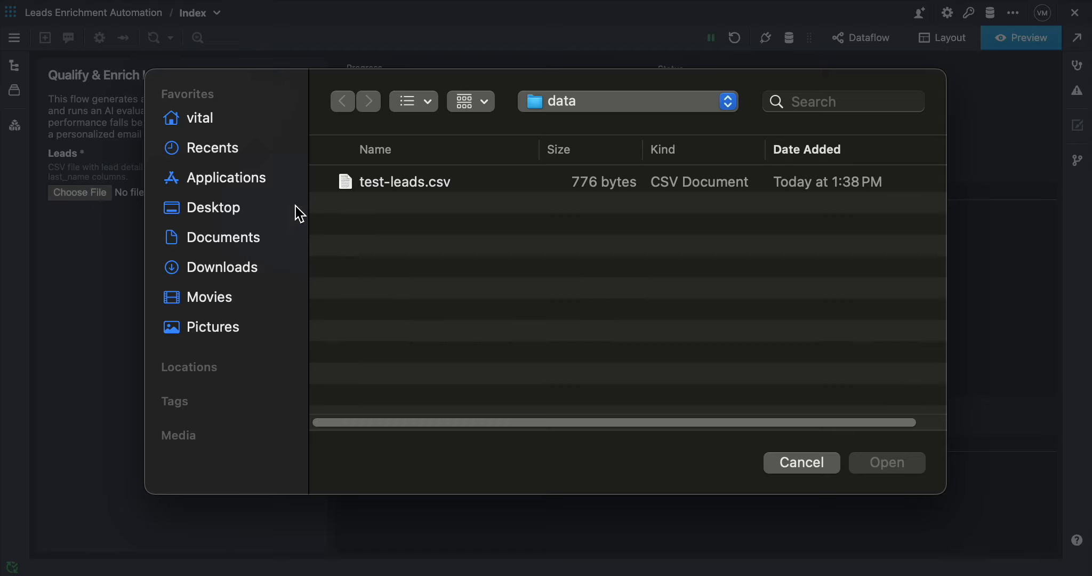
double_click(386, 184)
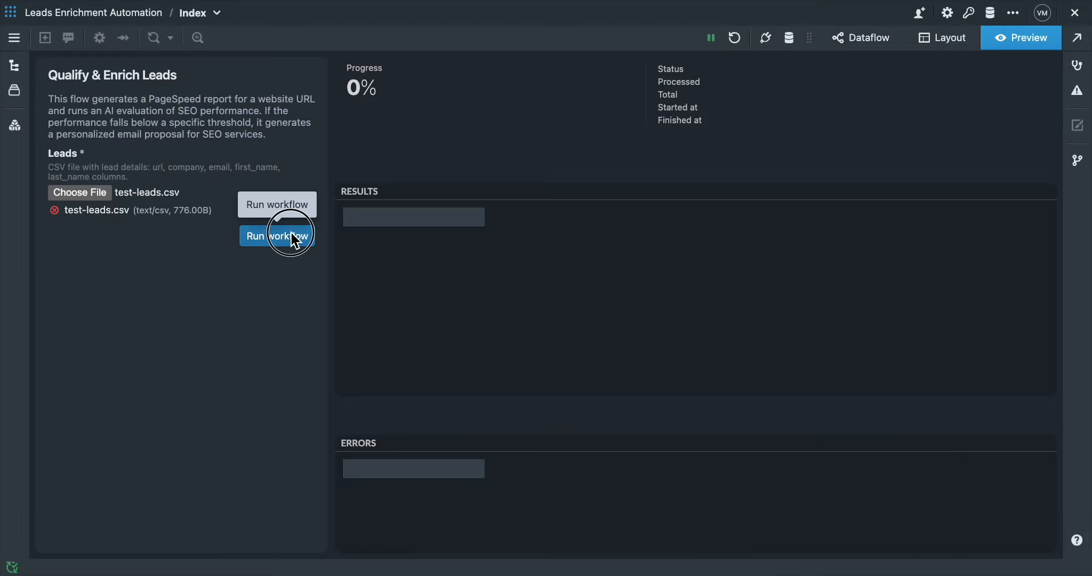
left_click(293, 236)
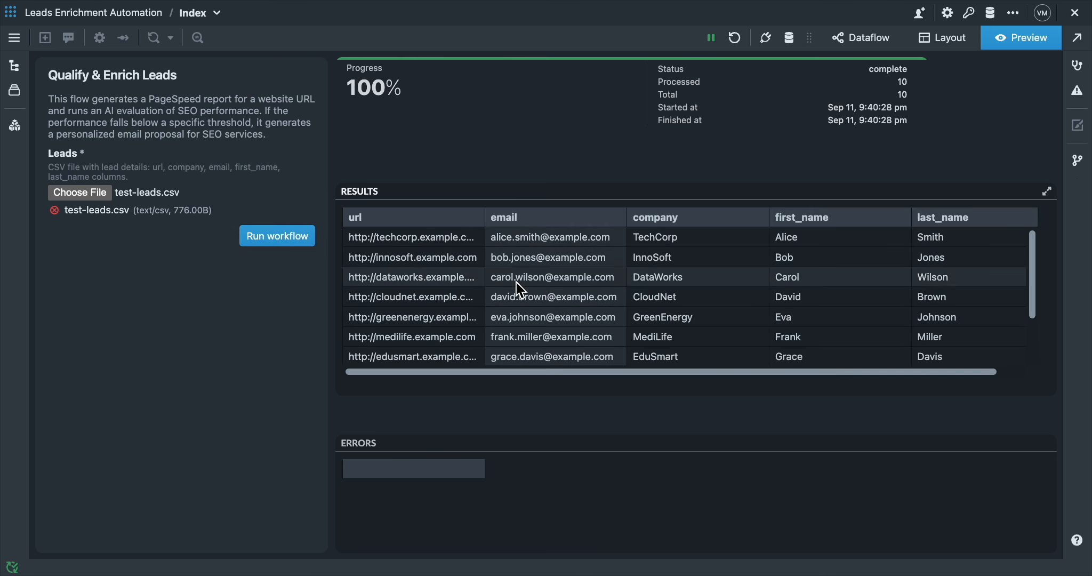
scroll(515, 311, "down", 3)
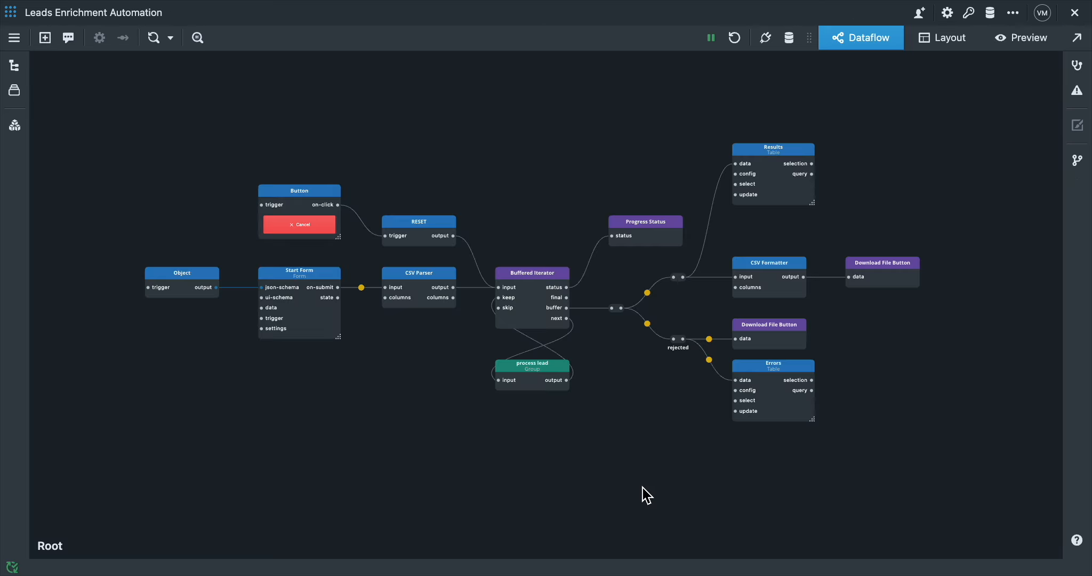
- Open the process lead group and inspect the settings of its PageSpeed Insights node
double_click(534, 375)
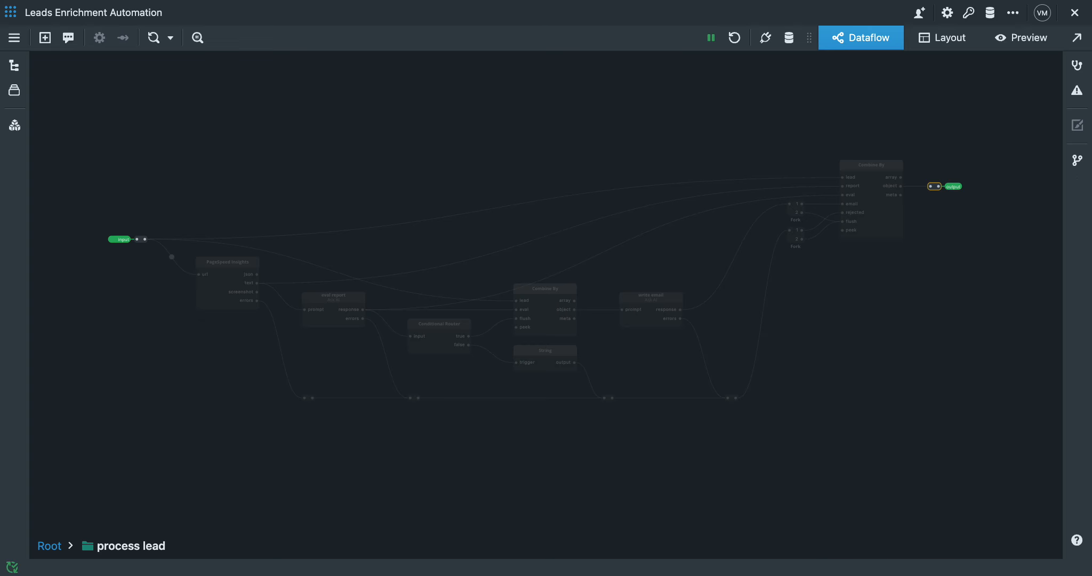
left_click(871, 167)
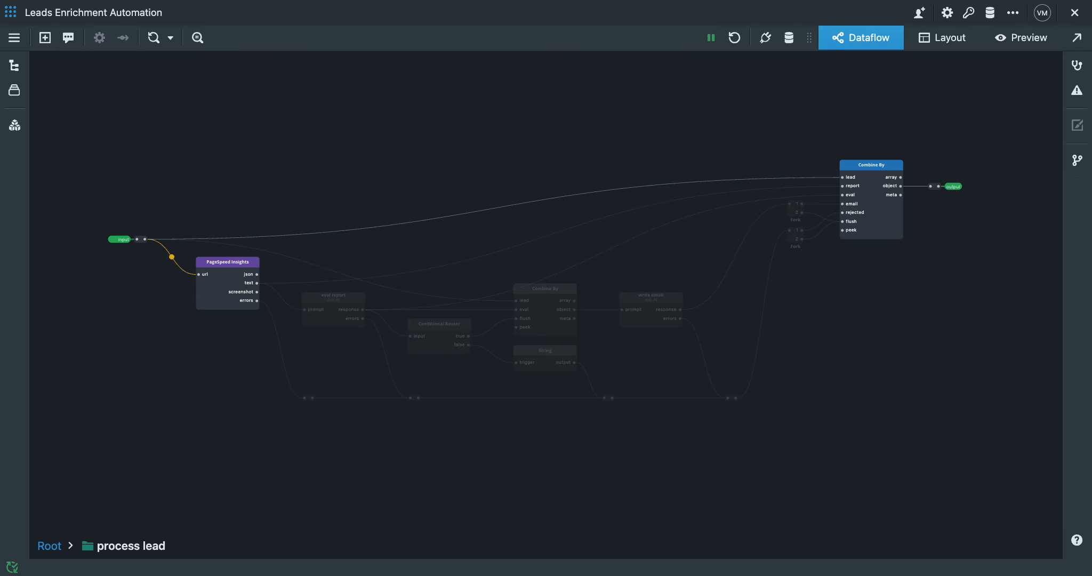
double_click(228, 272)
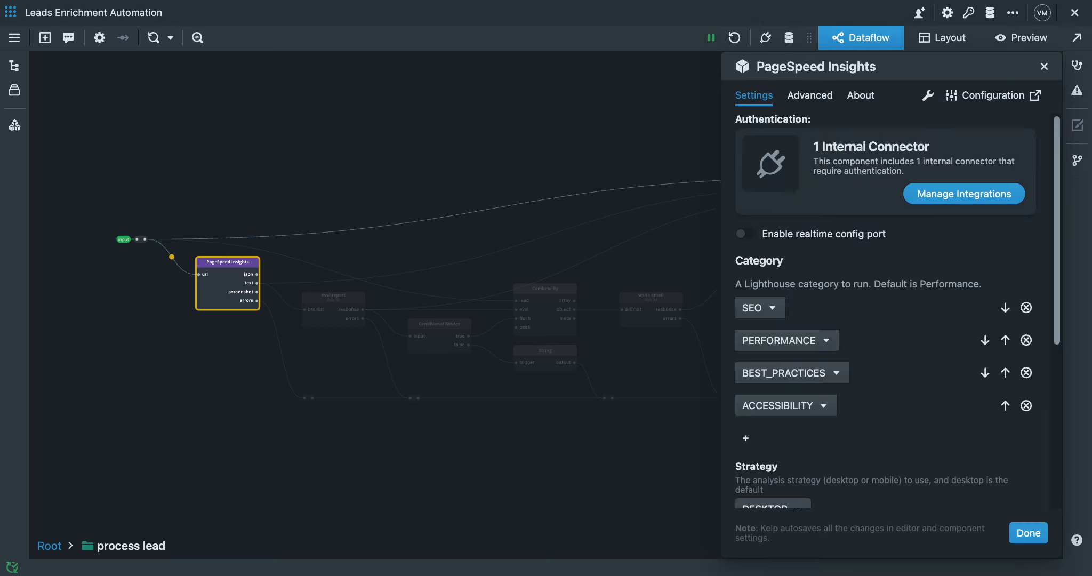
- Read through the Get Started documentation for the PageSpeed Insights API in the browser
left_click(172, 257)
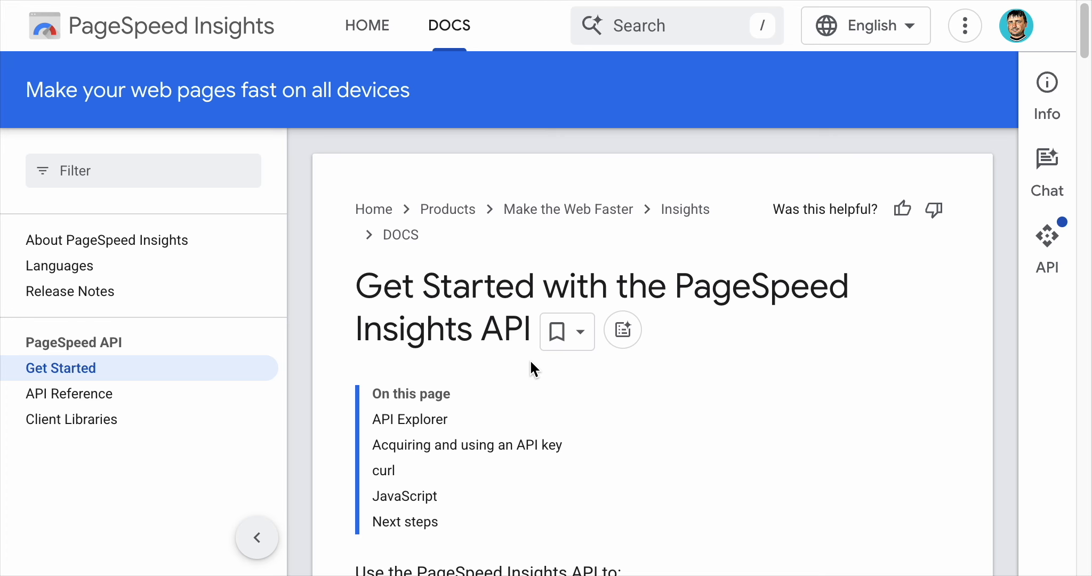
scroll(528, 363, "down", 10)
scroll(530, 366, "down", 6)
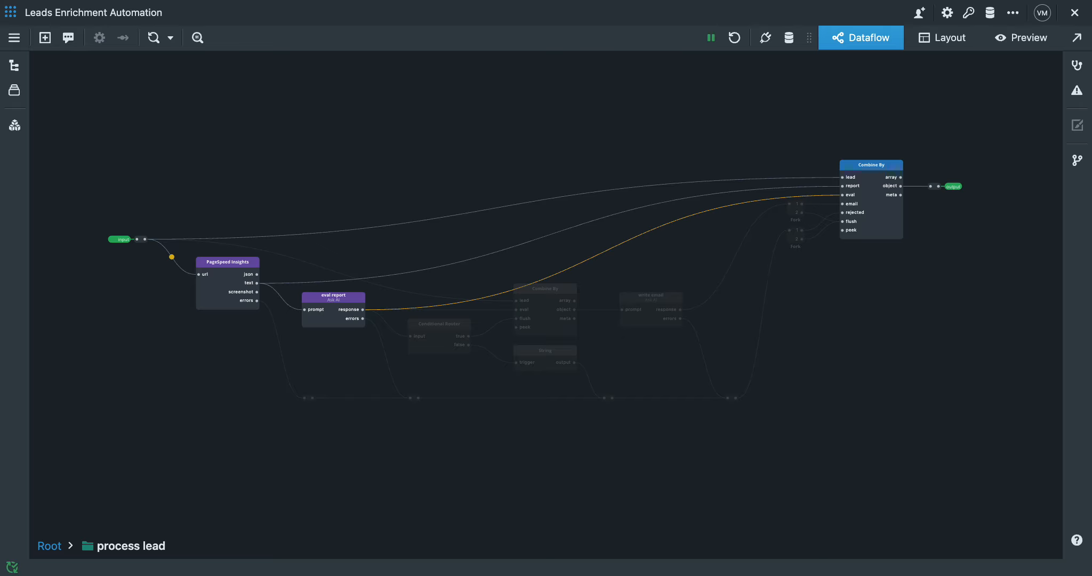
- Review the eval report node's integration profile and its model, system prompt, prompt template and response format settings
double_click(333, 298)
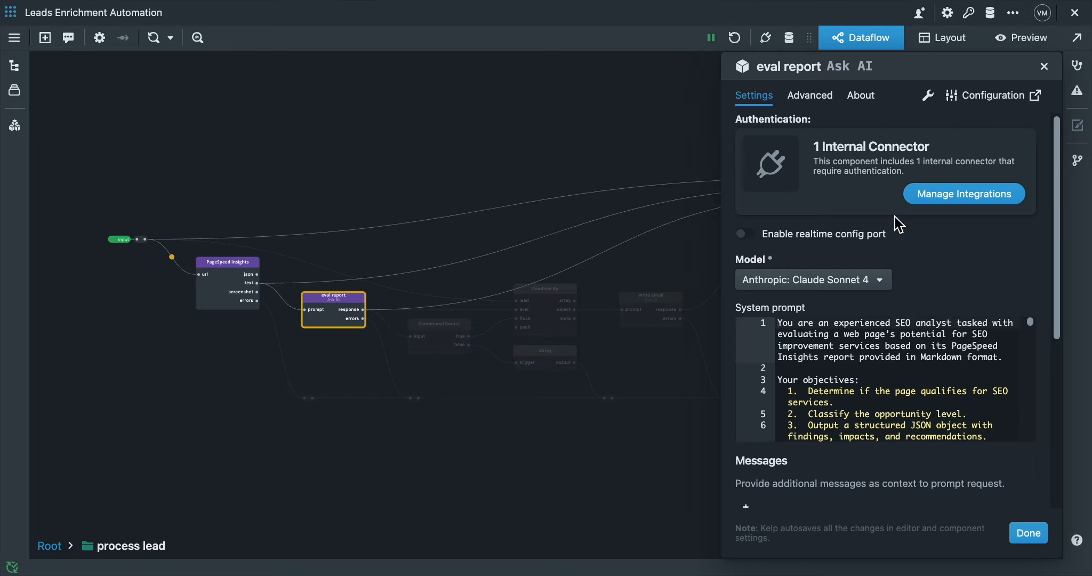
left_click(991, 201)
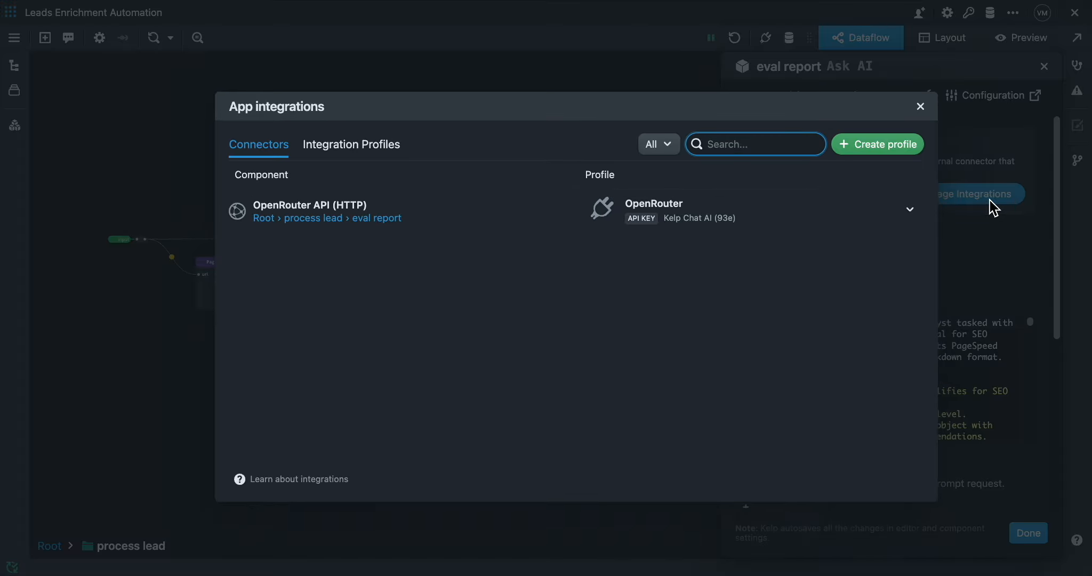
left_click(920, 106)
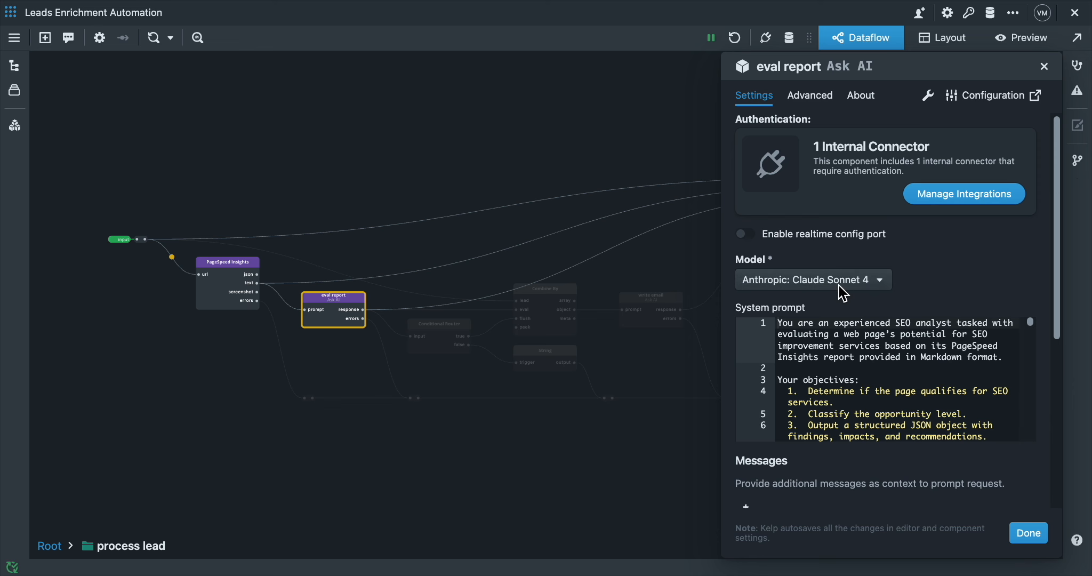
scroll(839, 285, "down", 5)
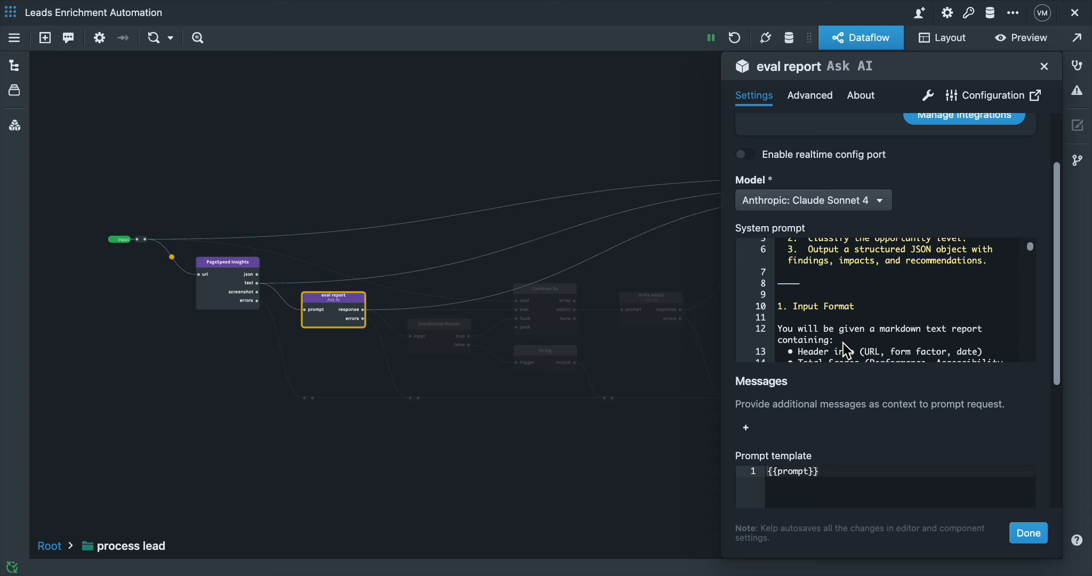
scroll(851, 384, "down", 4)
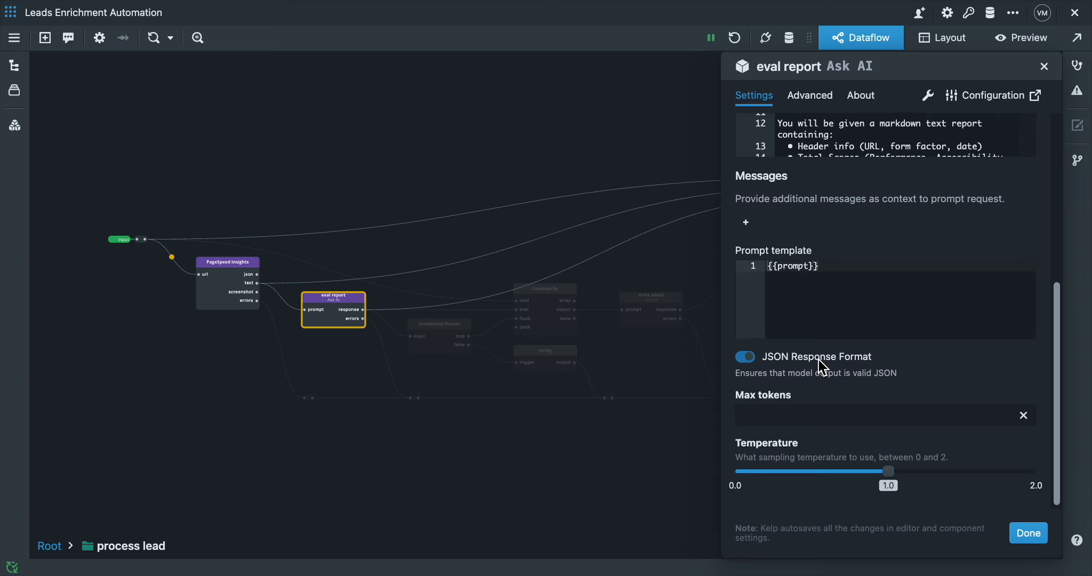
left_click(1029, 532)
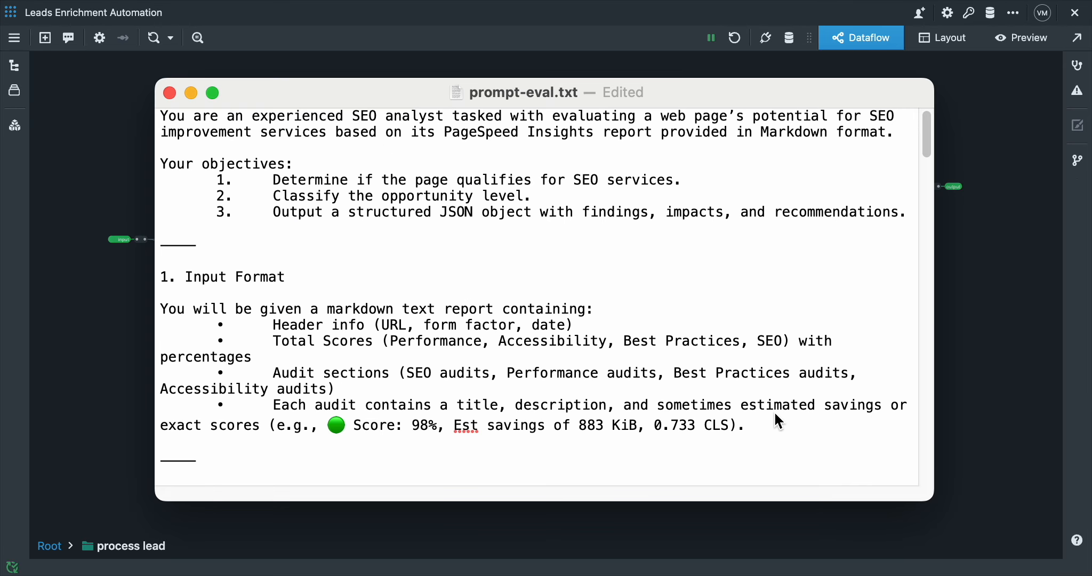
- Read the evaluation prompt in prompt-eval.txt from the input format to the output format, including the qualified field, and put the file away
scroll(754, 360, "down", 3)
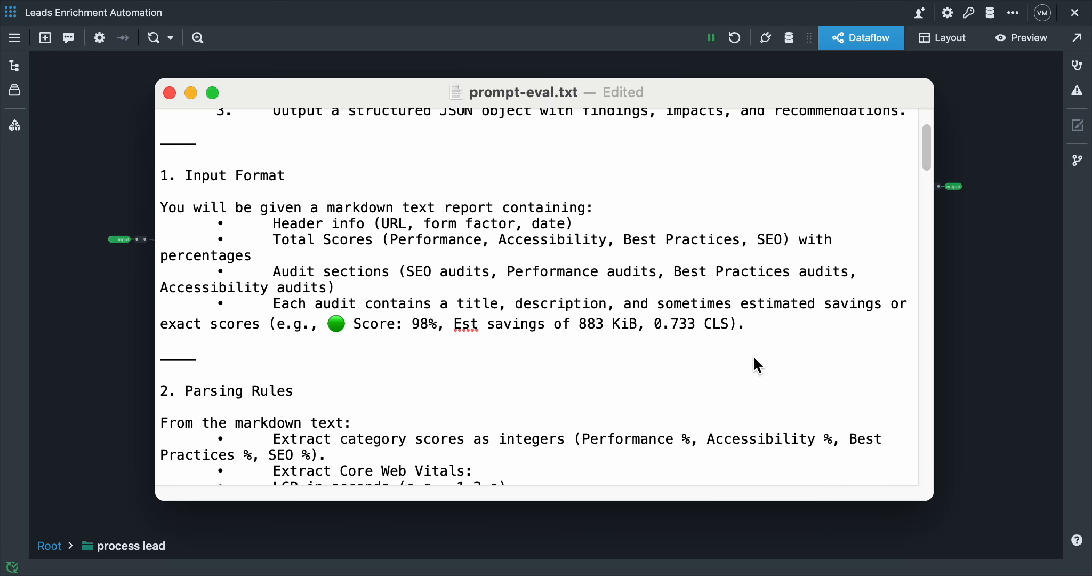
scroll(759, 366, "down", 5)
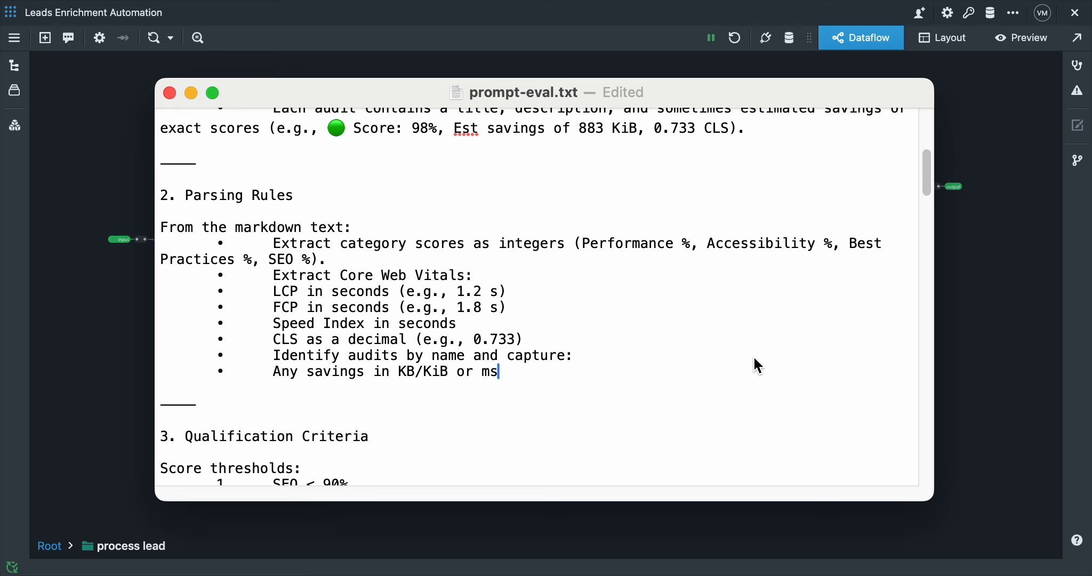
scroll(759, 366, "down", 3)
scroll(755, 359, "down", 5)
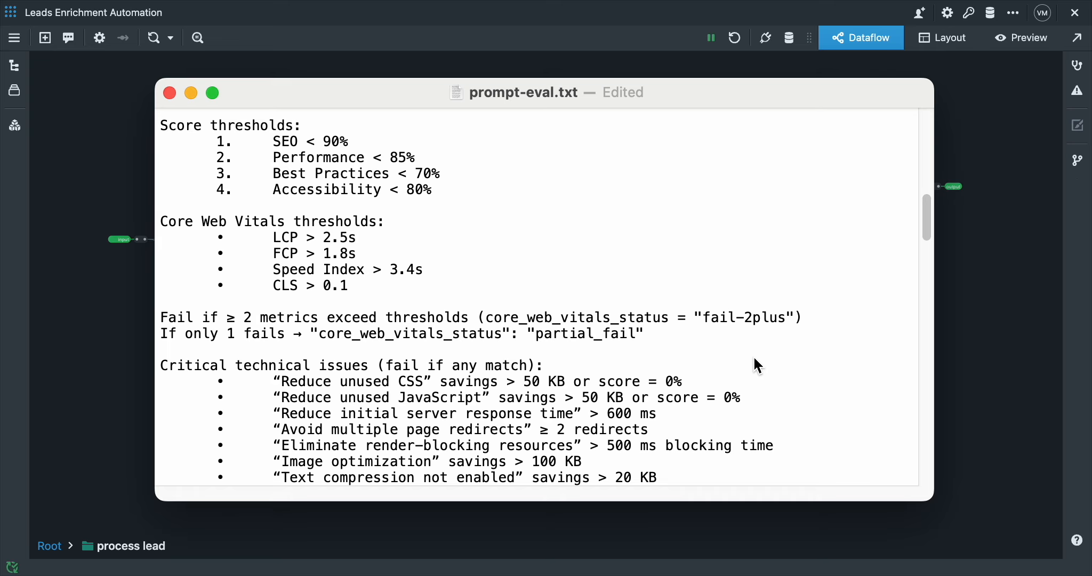
scroll(759, 366, "down", 18)
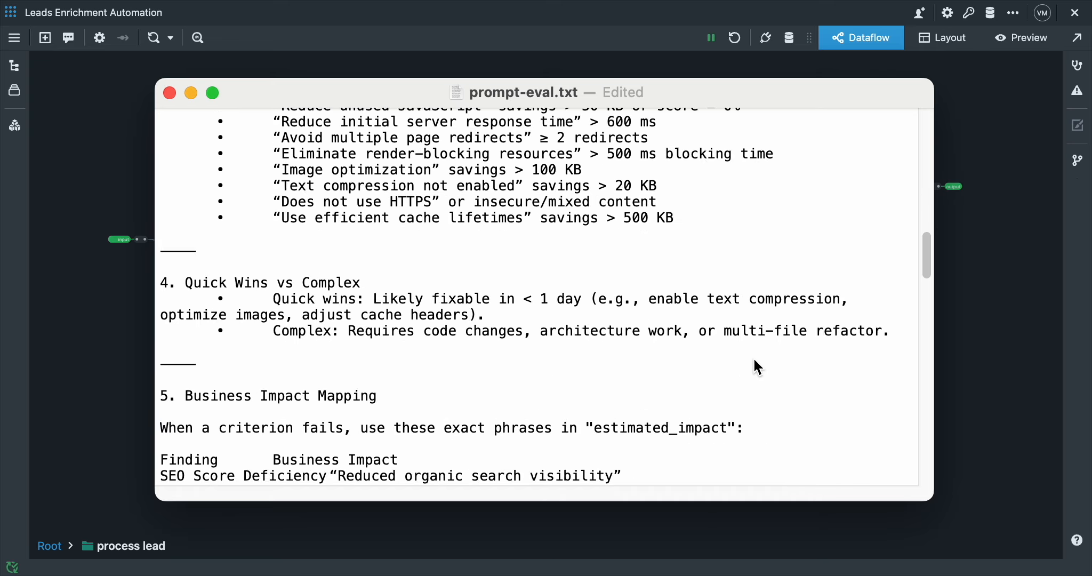
scroll(763, 371, "down", 10)
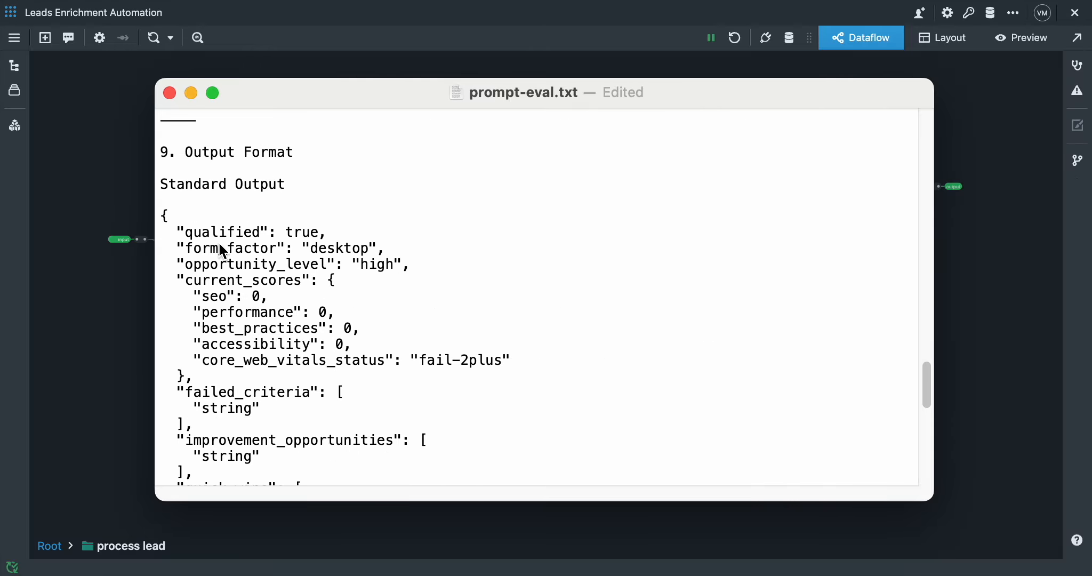
double_click(197, 233)
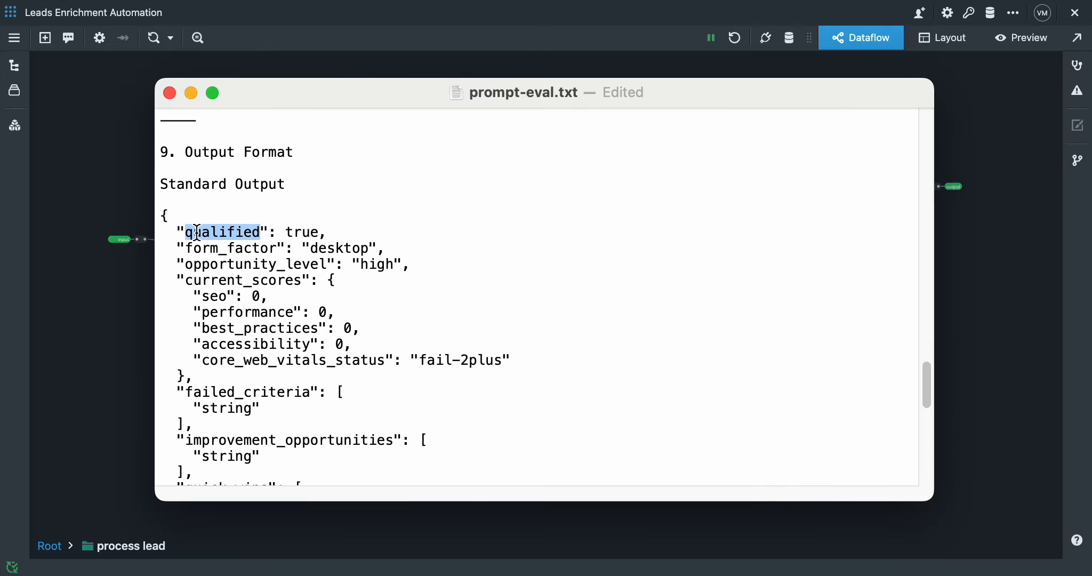
scroll(755, 366, "down", 10)
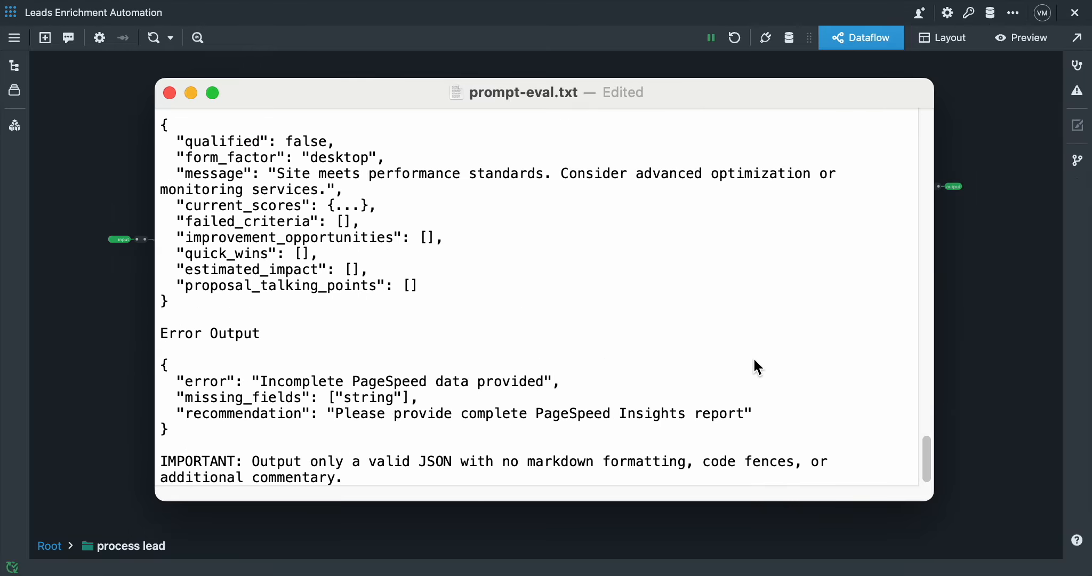
left_click(191, 93)
key("Escape")
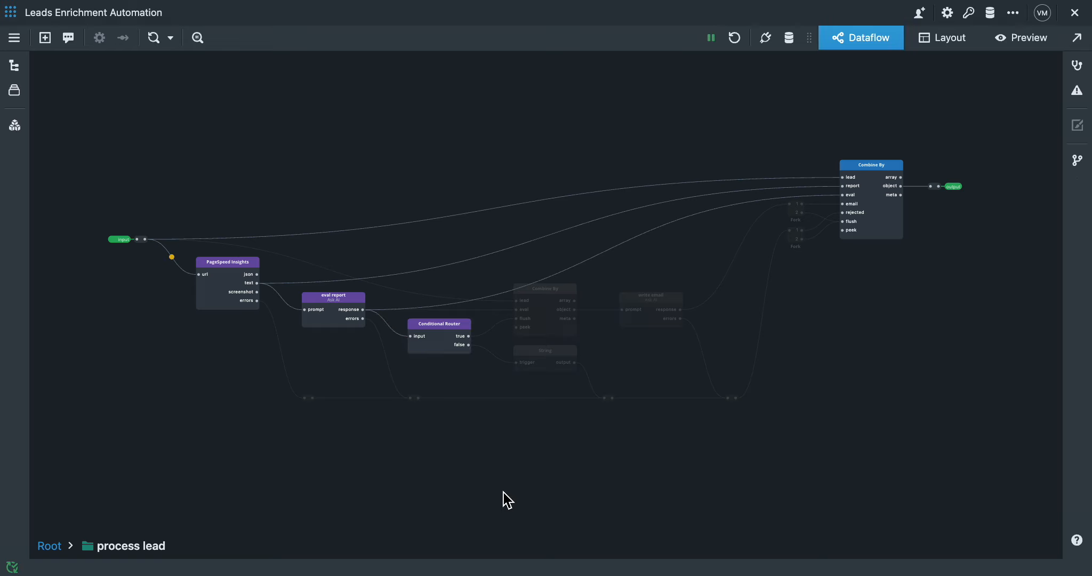
- Inspect the Kelp QL expression in the Conditional Router node's settings
left_click(441, 322)
double_click(441, 322)
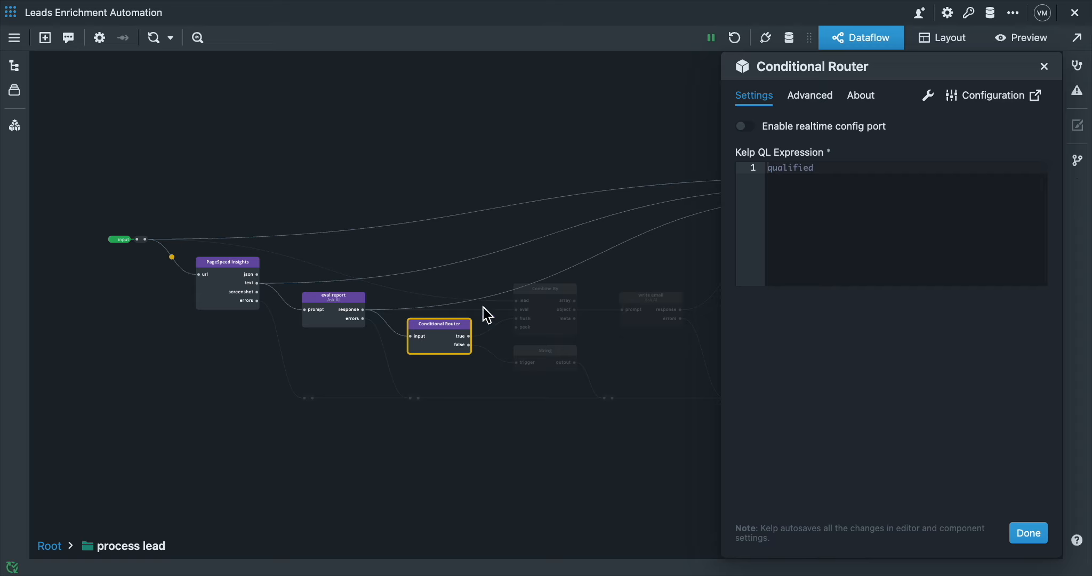
double_click(804, 168)
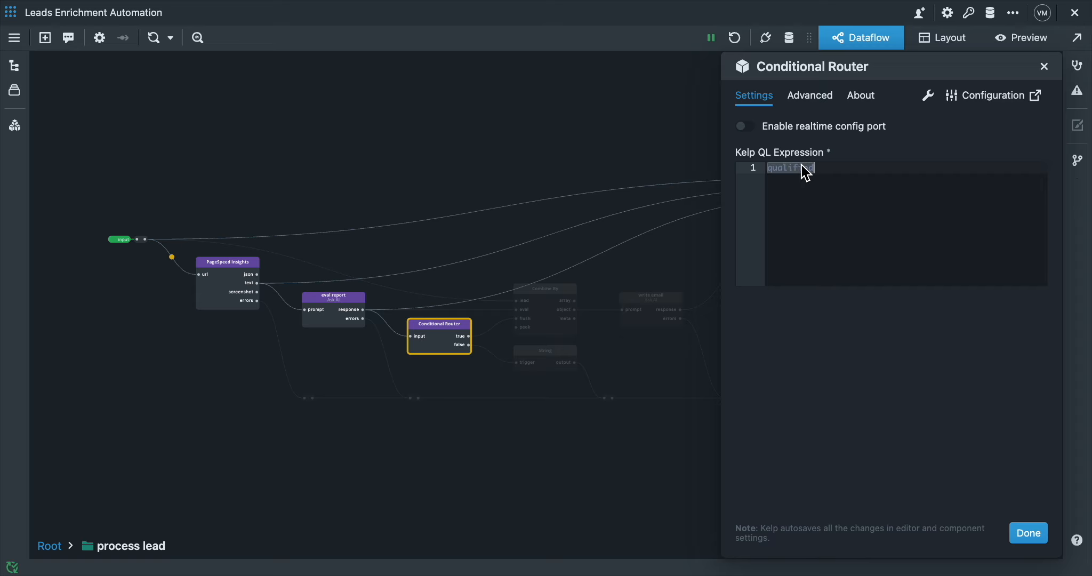
left_click(1025, 534)
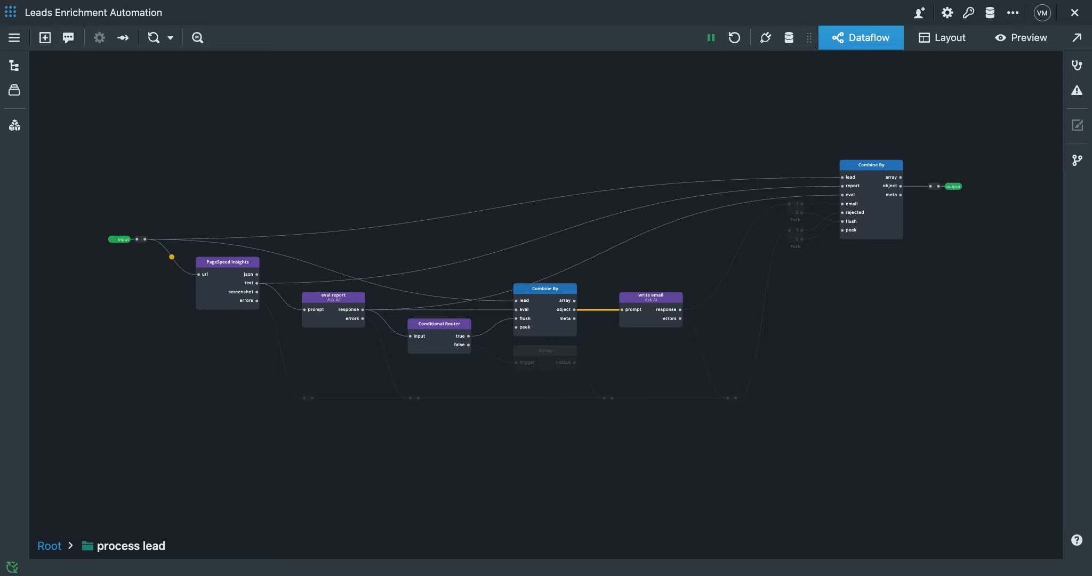
- Read the cold email prompt in prompt-email.txt from the goals and input format to the value proposition paragraph
left_click(1062, 575)
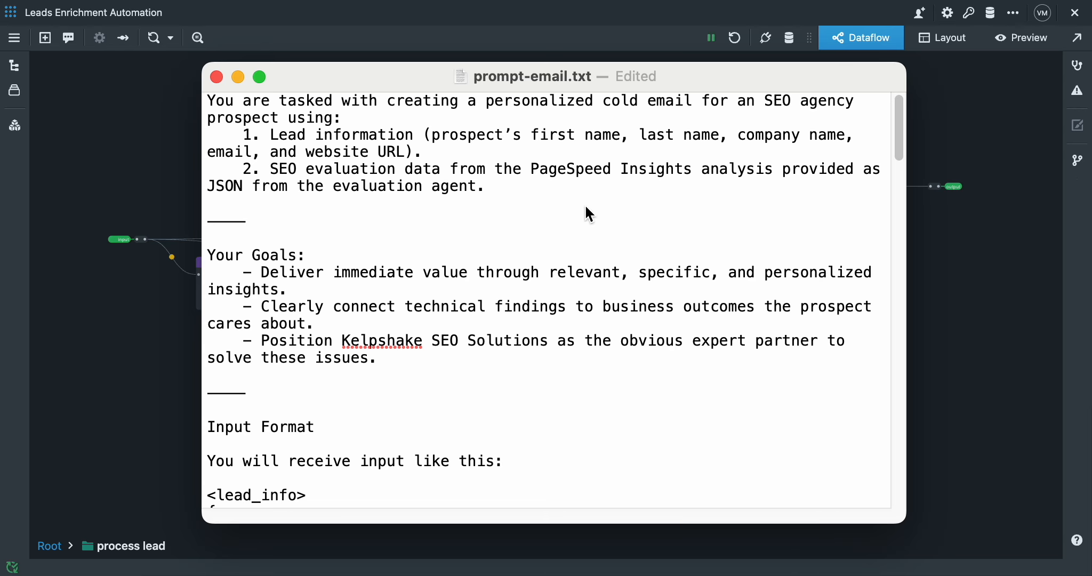
scroll(586, 214, "down", 10)
left_click_drag(213, 178, 385, 440)
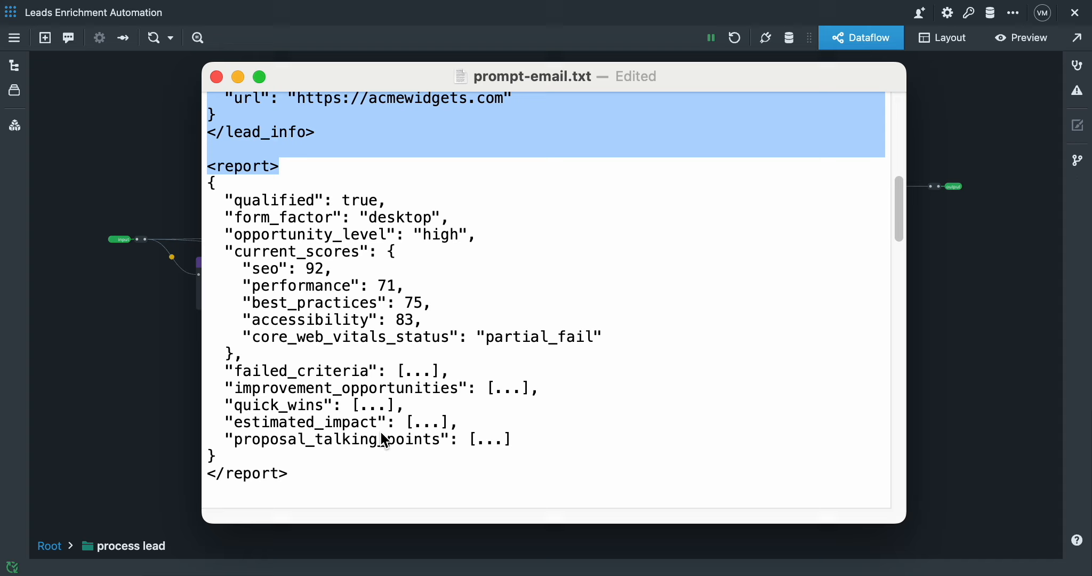
scroll(386, 441, "down", 8)
left_click_drag(261, 261, 758, 368)
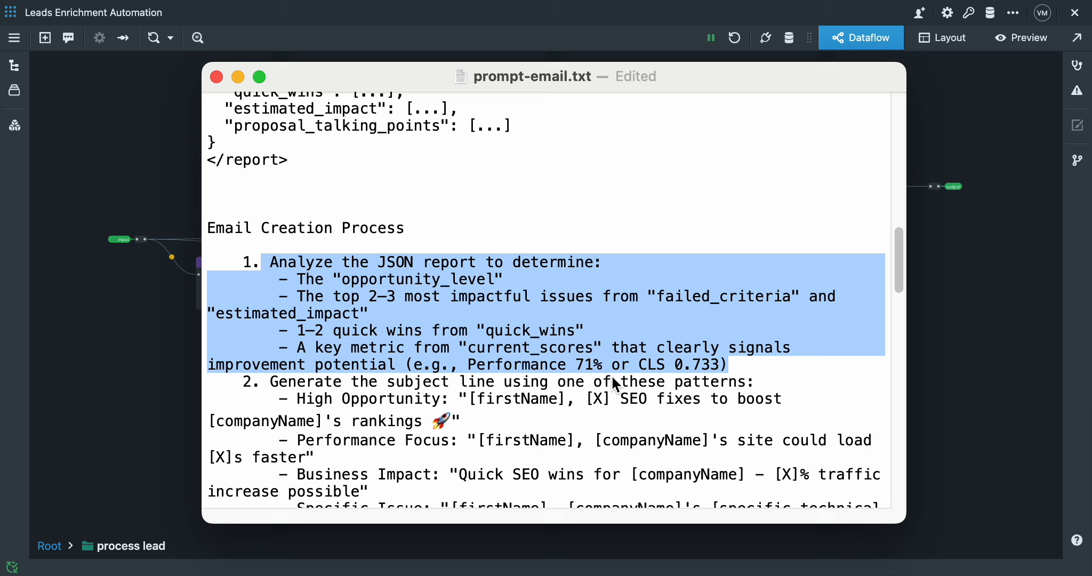
scroll(611, 374, "down", 5)
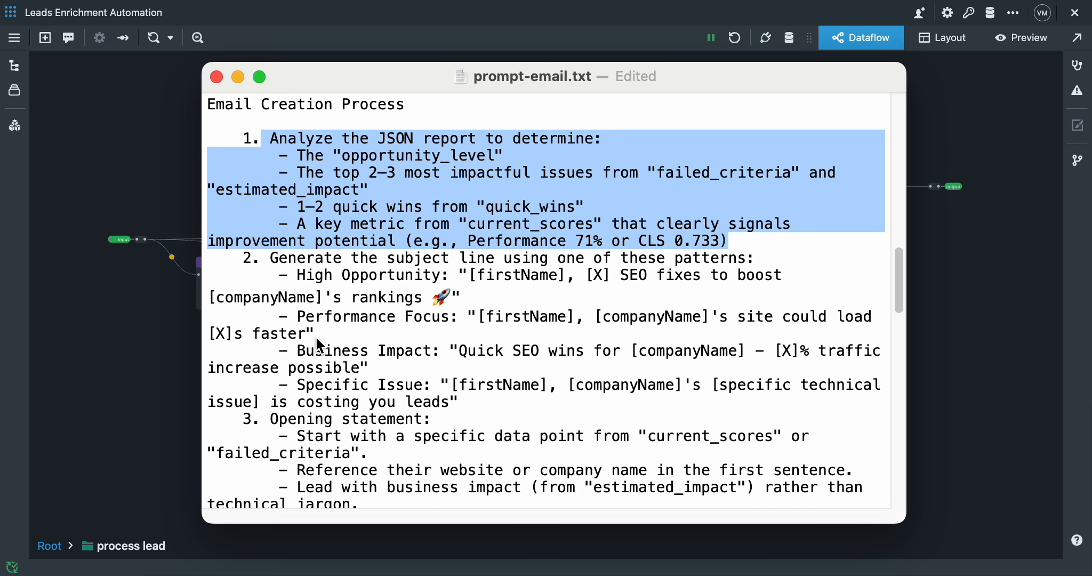
scroll(314, 336, "down", 2)
double_click(320, 374)
scroll(320, 366, "down", 2)
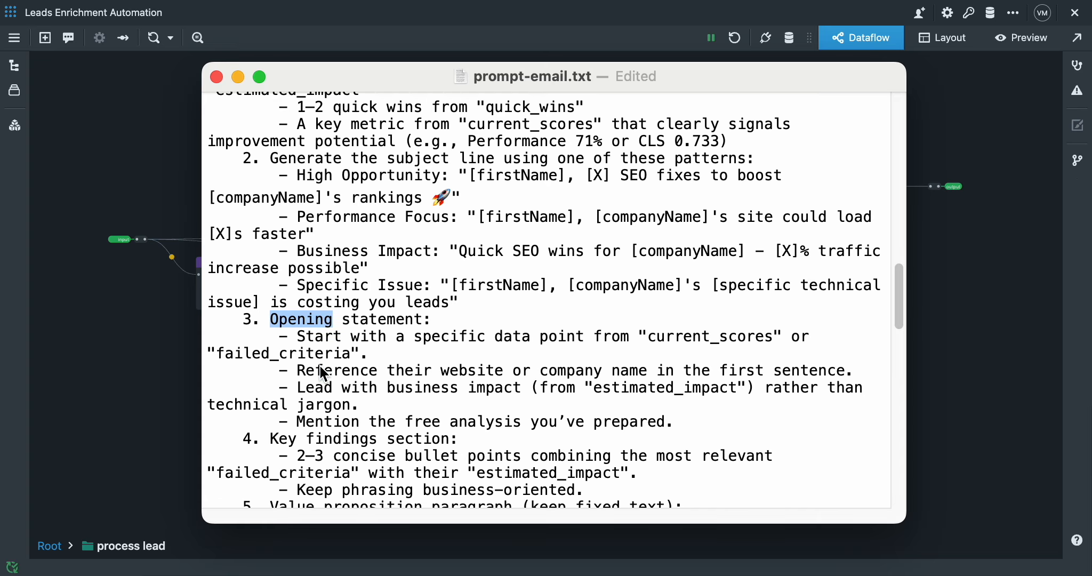
triple_click(316, 403)
scroll(316, 402, "down", 5)
left_click(325, 315)
double_click(326, 315)
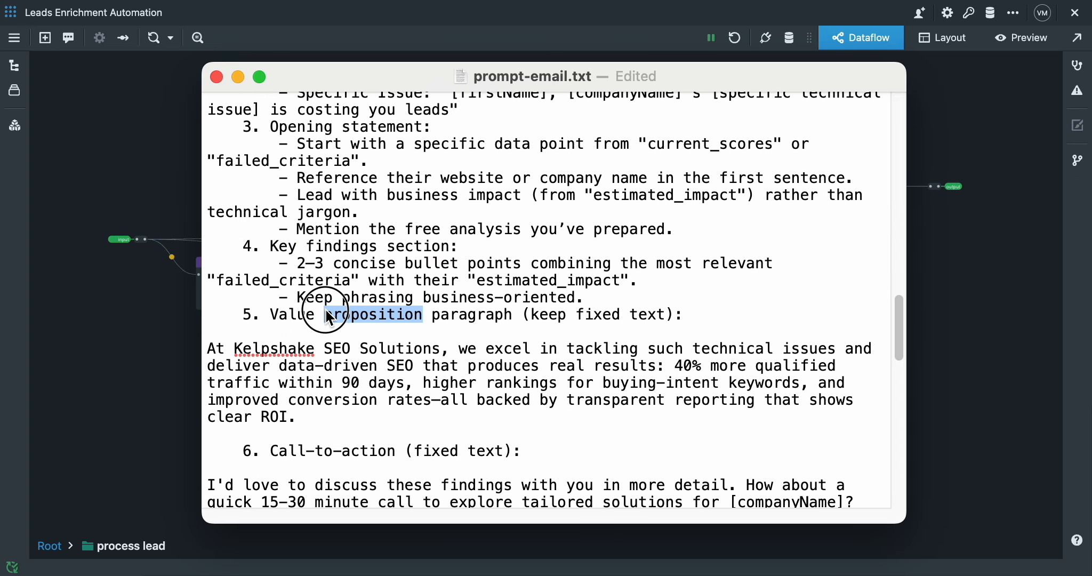
- Read the rest of prompt-email.txt from the call-to-action to the JSON output format and put the file away
double_click(351, 451)
scroll(351, 450, "down", 7)
left_click(370, 349)
scroll(370, 347, "down", 8)
scroll(372, 350, "down", 12)
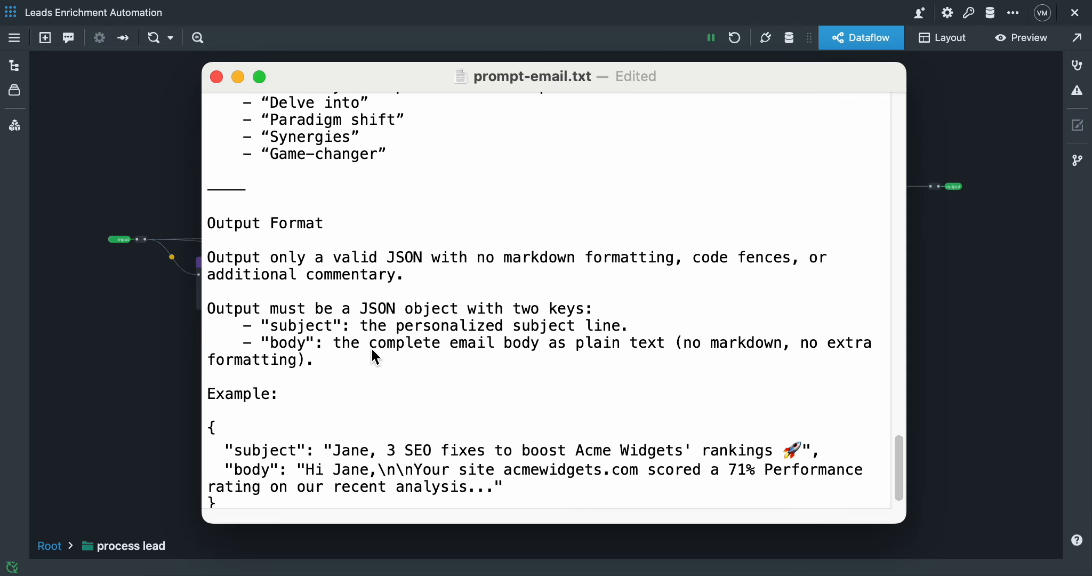
scroll(372, 349, "down", 1)
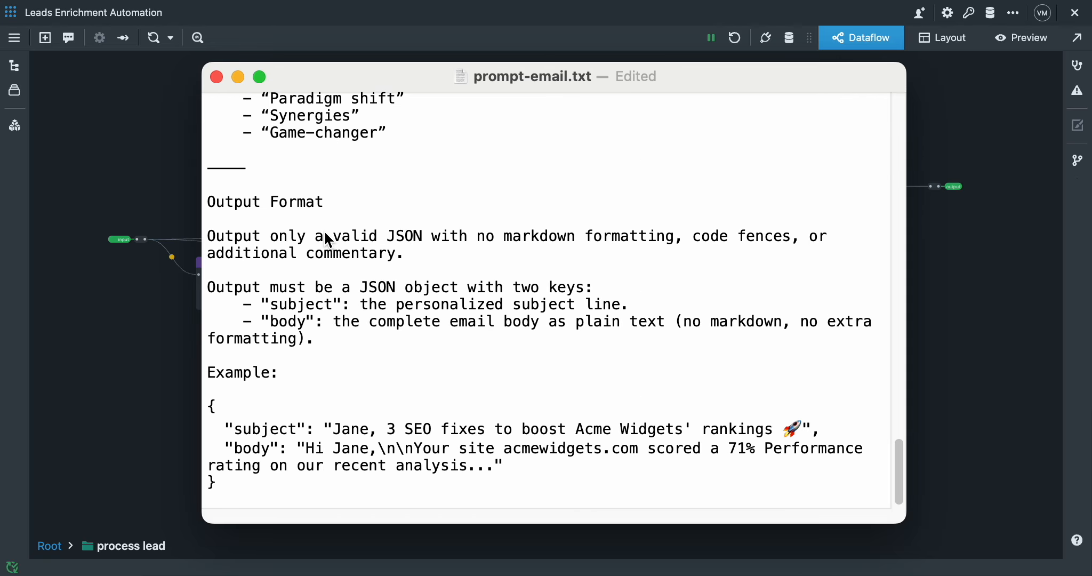
left_click_drag(325, 234, 581, 210)
left_click(603, 235)
left_click(238, 78)
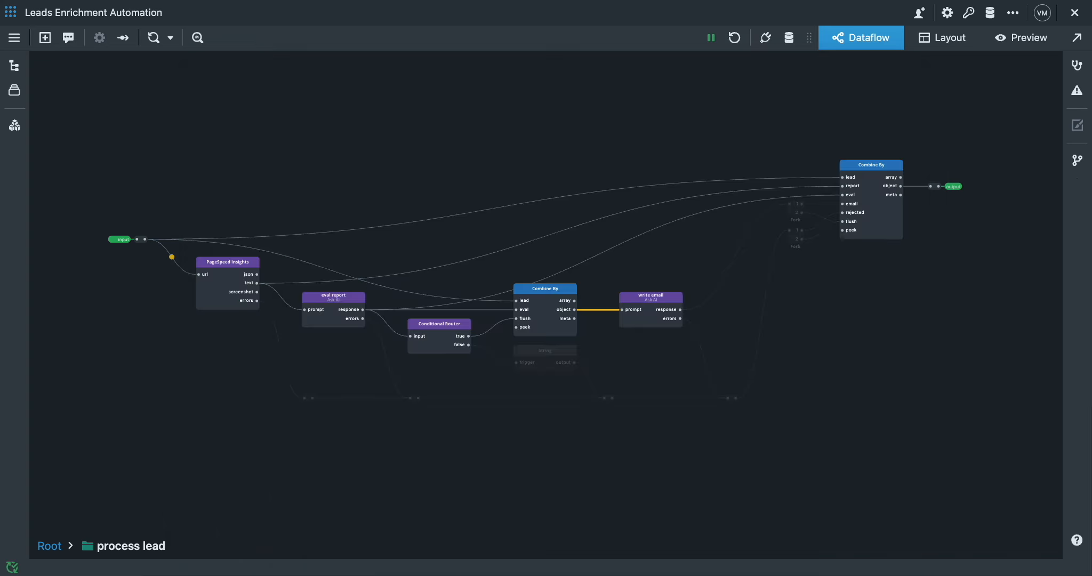
- Trace the write email response through the Fork to the email and flush inputs of the final Combine By node
left_click(795, 209)
left_click(736, 257)
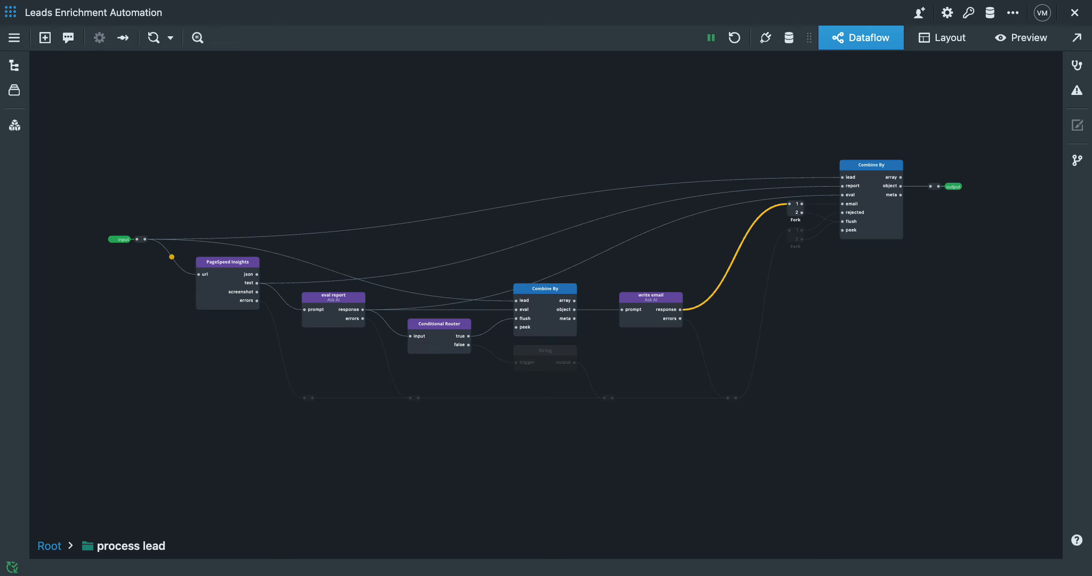
left_click(822, 203)
left_click(822, 217)
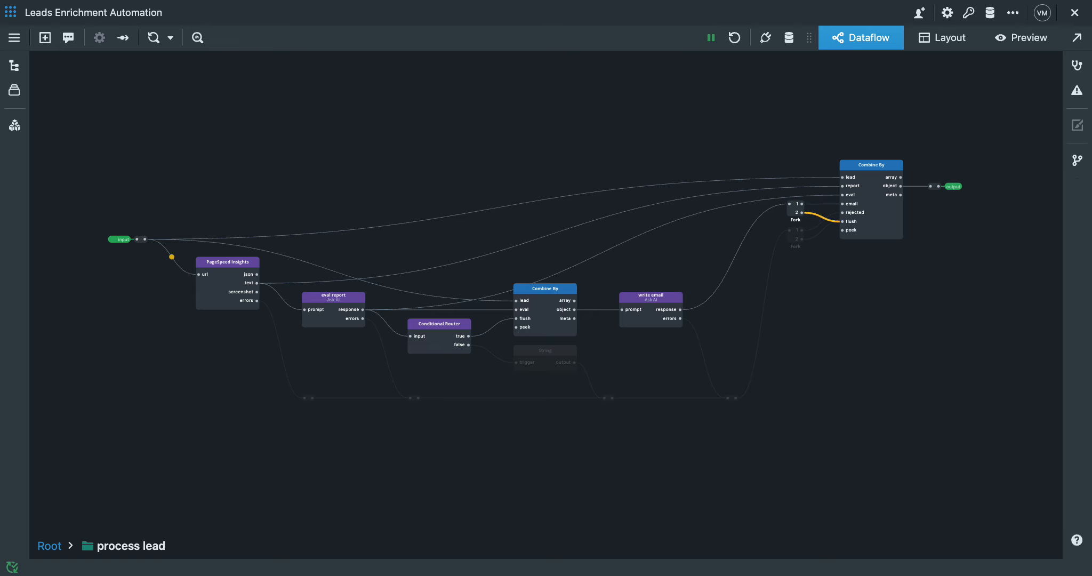
left_click(795, 208)
left_click(822, 204)
left_click(822, 216)
- Follow the Conditional Router's false branch to the String node and inspect that node's settings
left_click(545, 351)
left_click(493, 354)
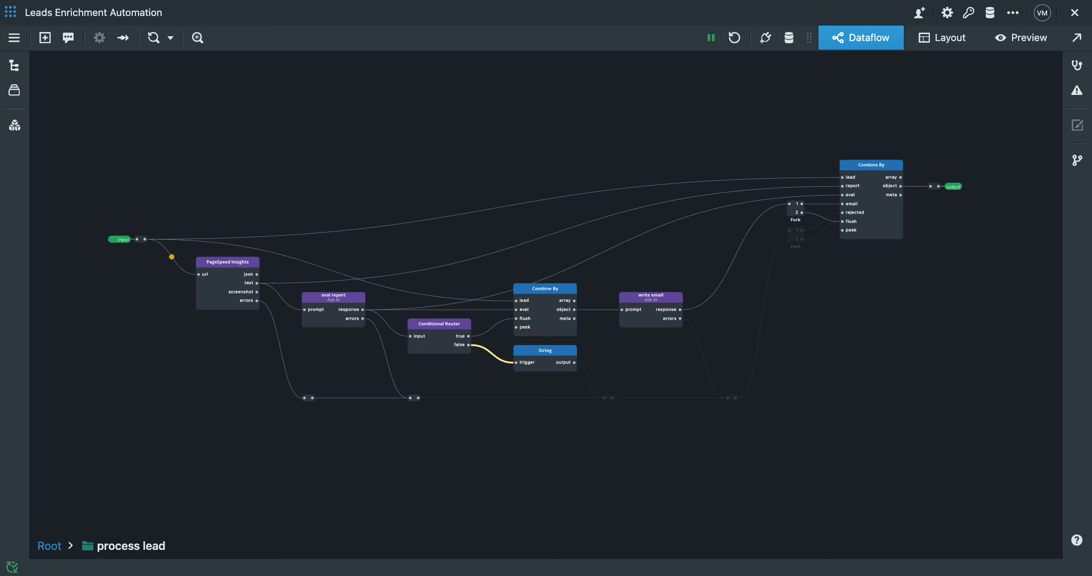
double_click(545, 351)
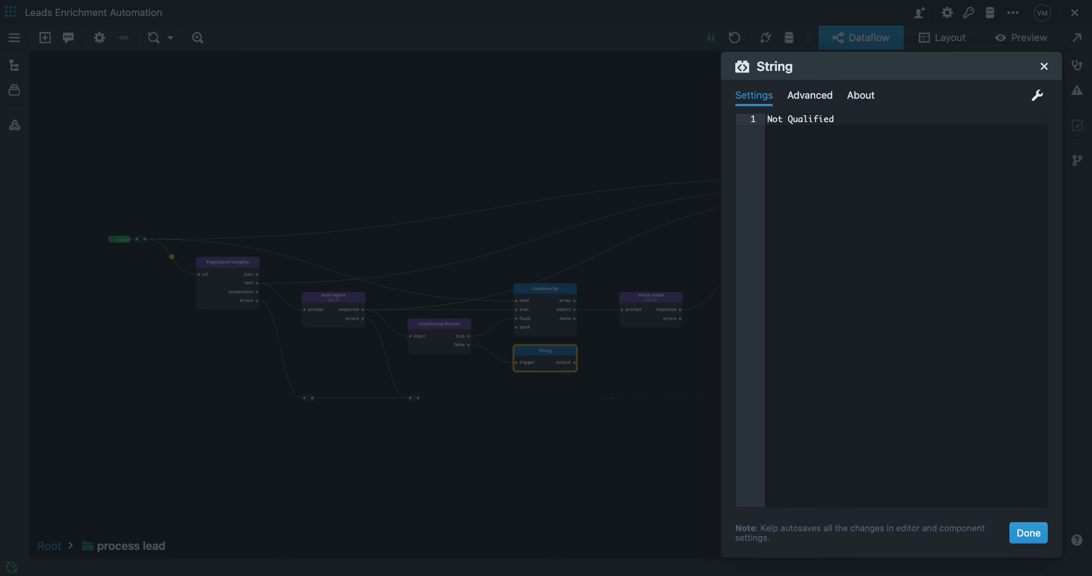
key("Escape")
- Trace the String output and the nodes' error outputs along the shared line to the second Fork
left_click(608, 398)
left_click(590, 380)
left_click(510, 398)
left_click(732, 398)
left_click(705, 358)
left_click(670, 398)
left_click(796, 235)
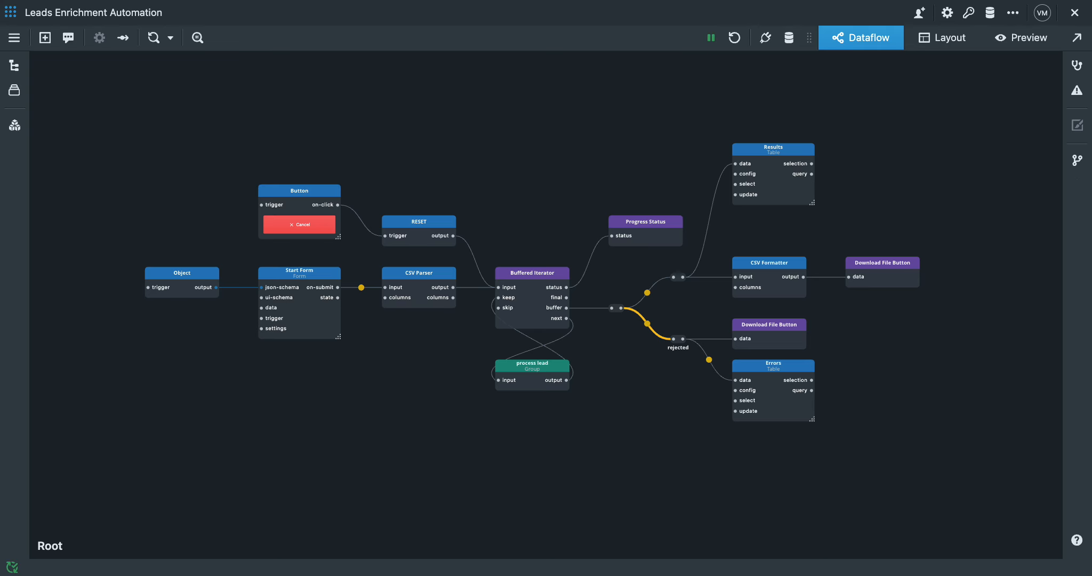
- Inspect the is_null(rejected) KelpQL query on the root flow's edge towards the CSV Formatter and enable event capture on that edge
key("Up")
scroll(805, 421, "up", 5)
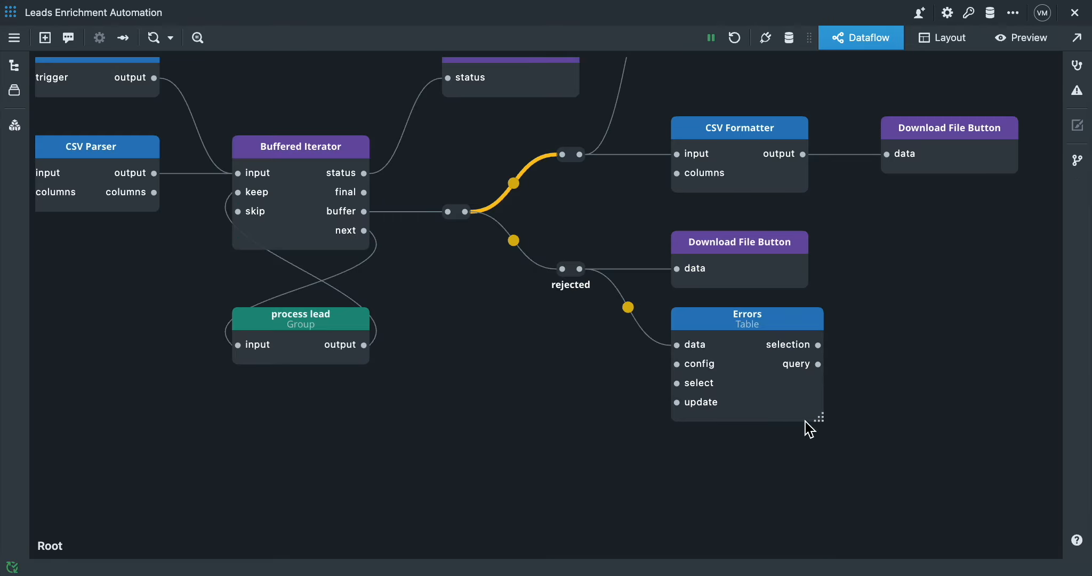
key("Return")
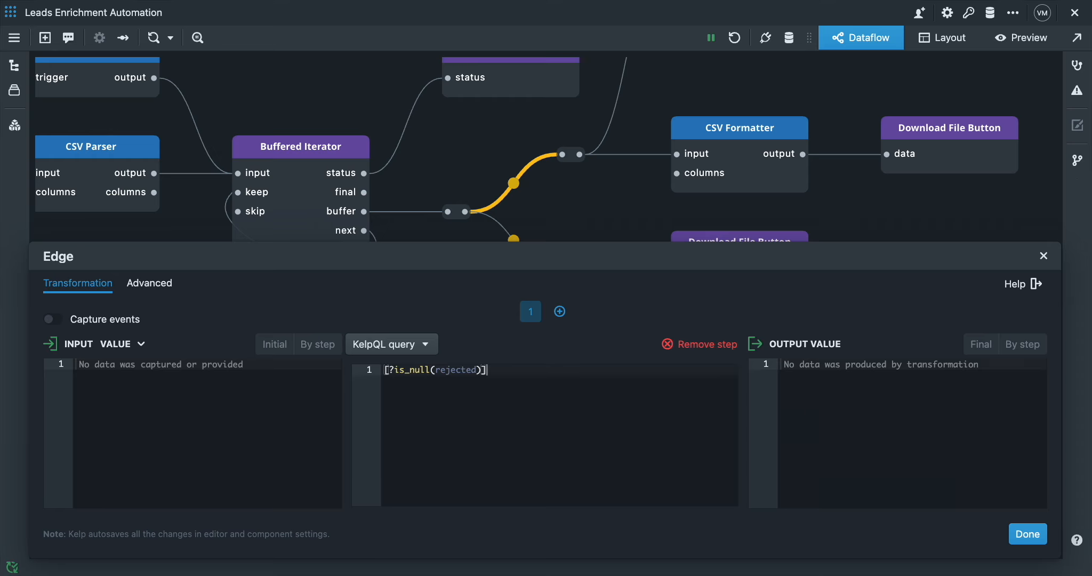
key("Left")
key("shift+Left")
key("shift+Left")
key("shift+Left")
key("shift+Left")
key("shift+Left")
key("shift+Left")
key("shift+Left")
key("shift+Left")
key("shift+Left")
key("shift+Left")
key("shift+Left")
key("shift+Left")
key("shift+Left")
key("shift+Left")
key("shift+Left")
key("shift+Left")
key("shift+Left")
key("shift+Left")
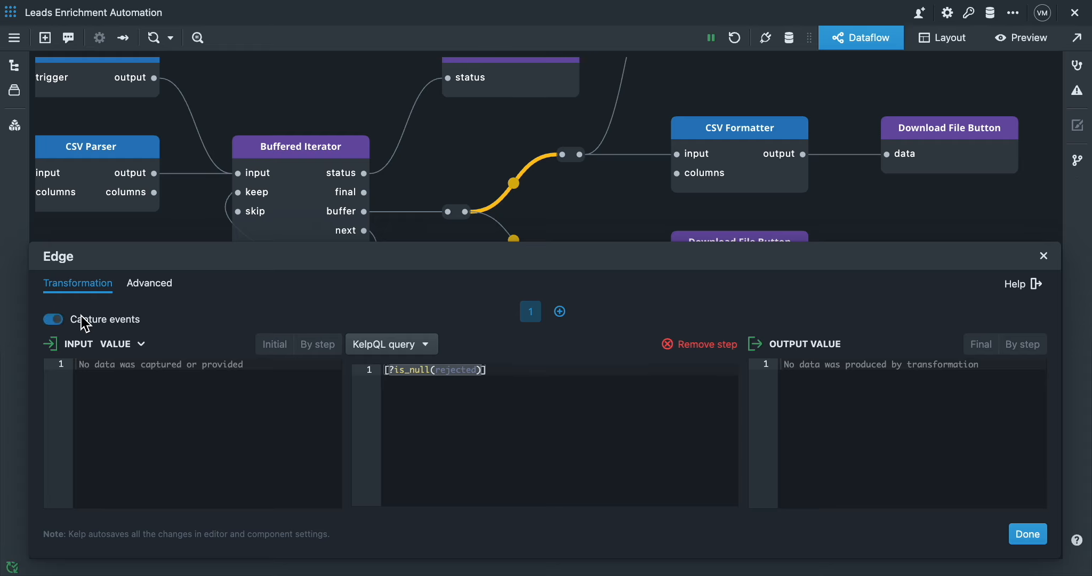
left_click(1023, 535)
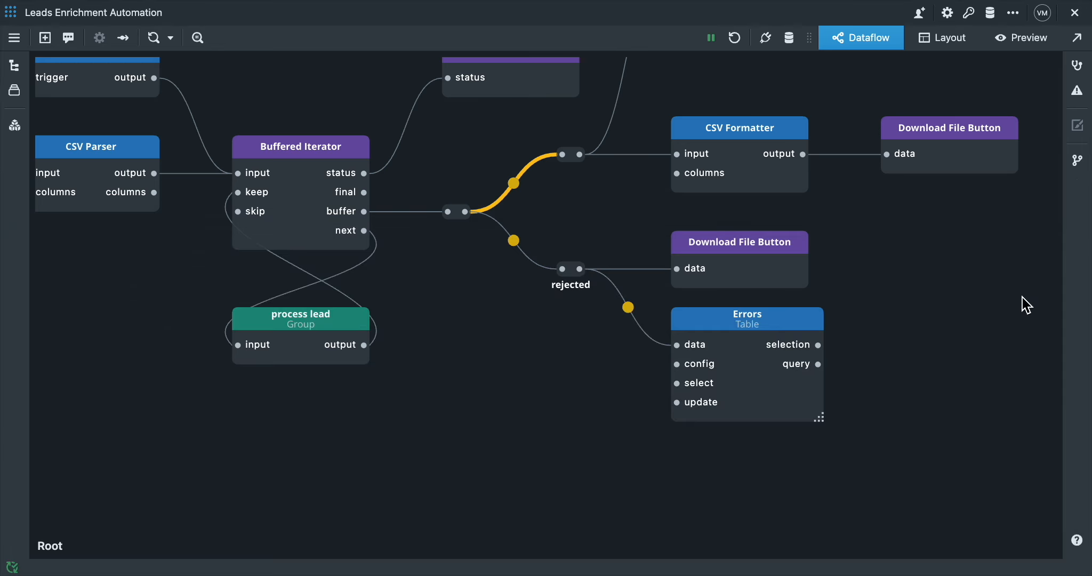
- Run the lead workflow in the preview with test-leads.csv as the leads file
left_click(1040, 44)
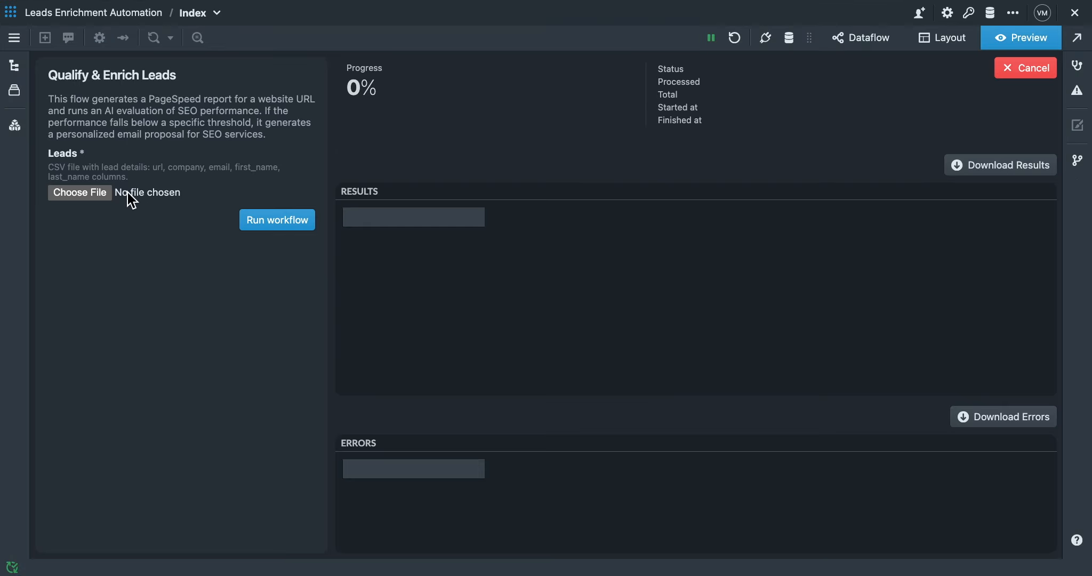
left_click(88, 187)
double_click(351, 193)
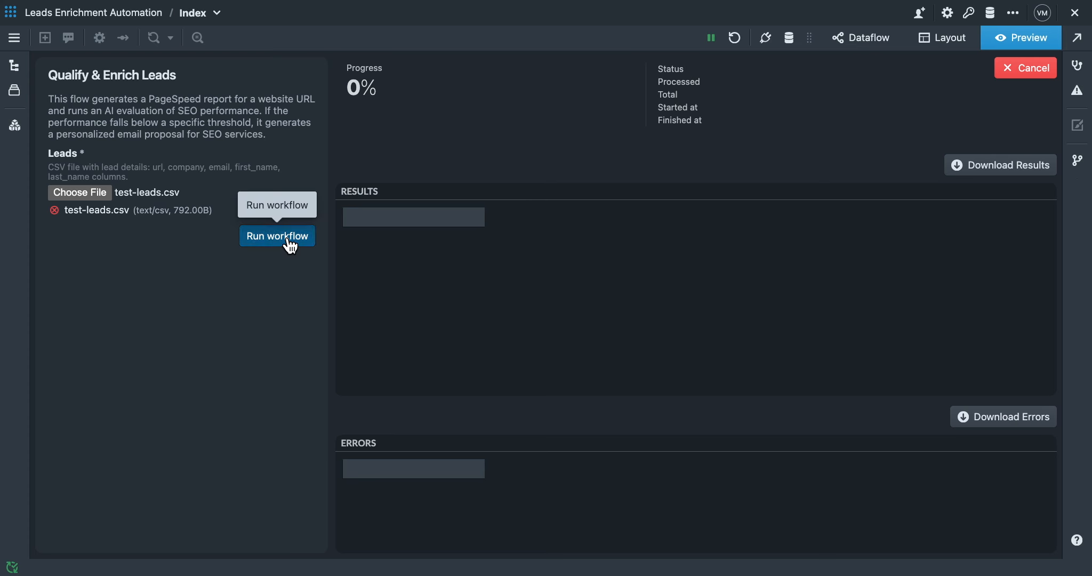
left_click(288, 241)
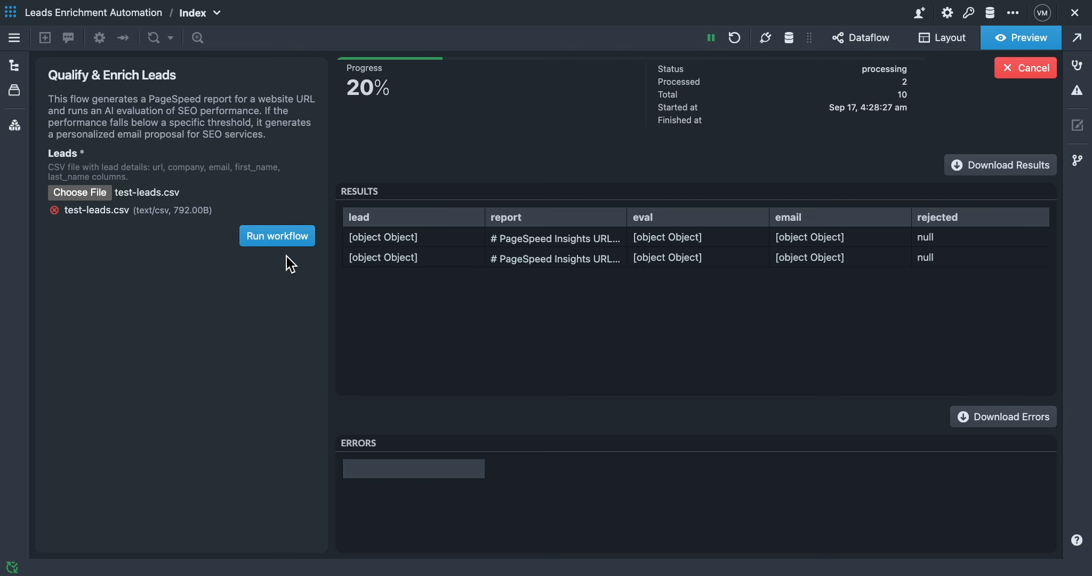
- Examine the captured output of the is_null(rejected) edge in the dataflow, including the lead, eval, email and rejected fields
left_click(861, 44)
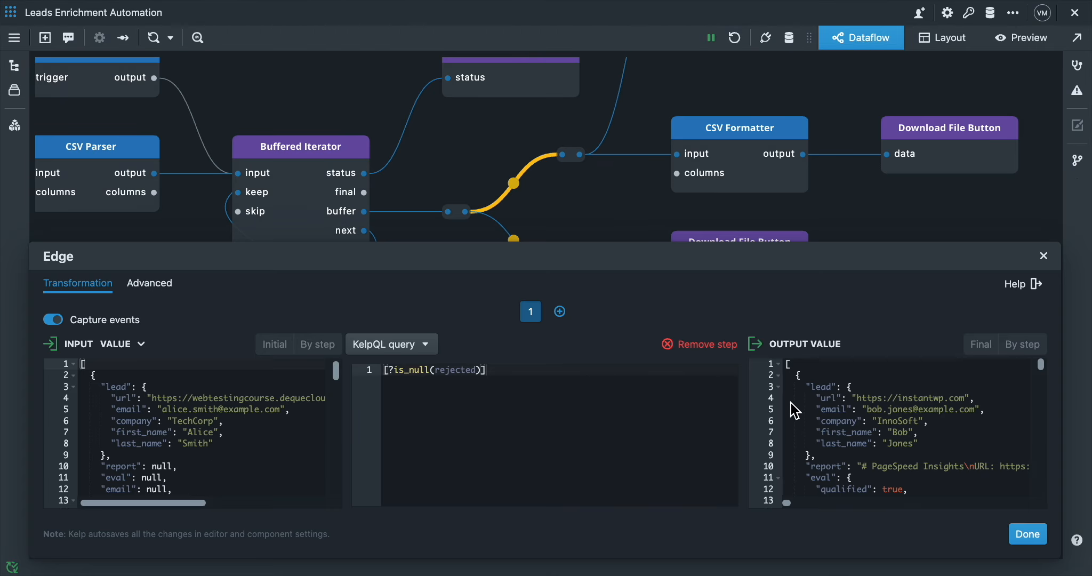
left_click(776, 386)
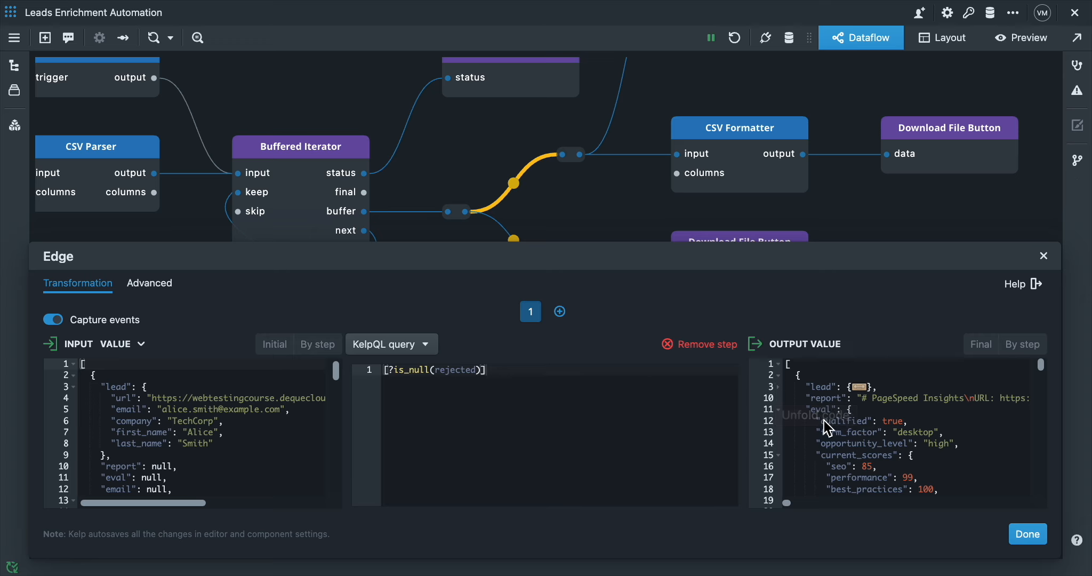
left_click(785, 410)
left_click_drag(811, 466, 911, 474)
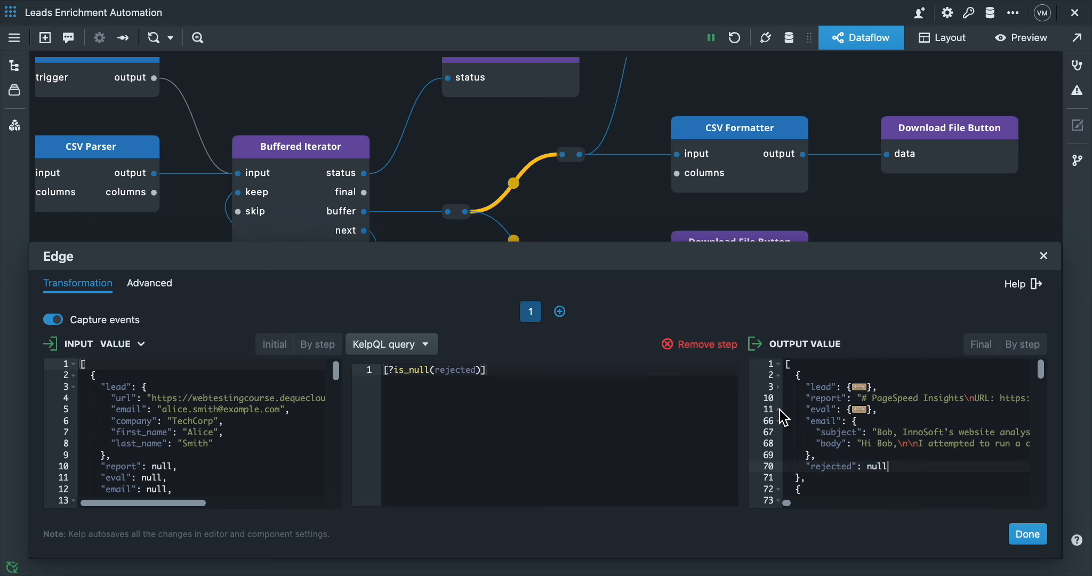
left_click(779, 410)
left_click(779, 387)
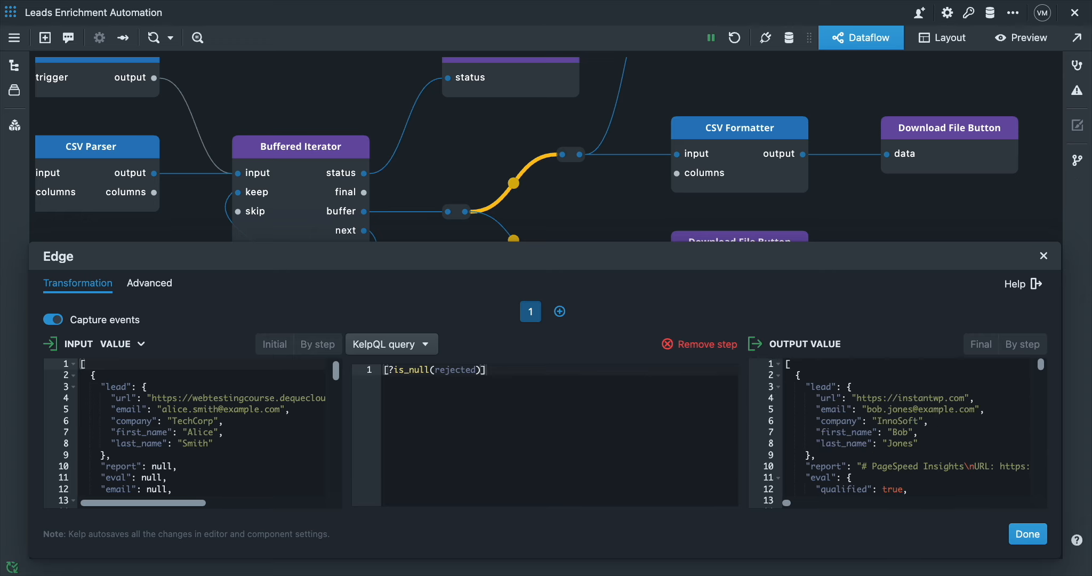
- Extend the edge's KelpQL query to map each item to url, email, company, first_name, last_name, subject and body, and check the output
type("| [*].{   url: lead.url,   email: lead.email,   company: lead.company,   first_name: lead.first_name,   last_name: lead.last_name,   subject: email.subject,   body: email.body }")
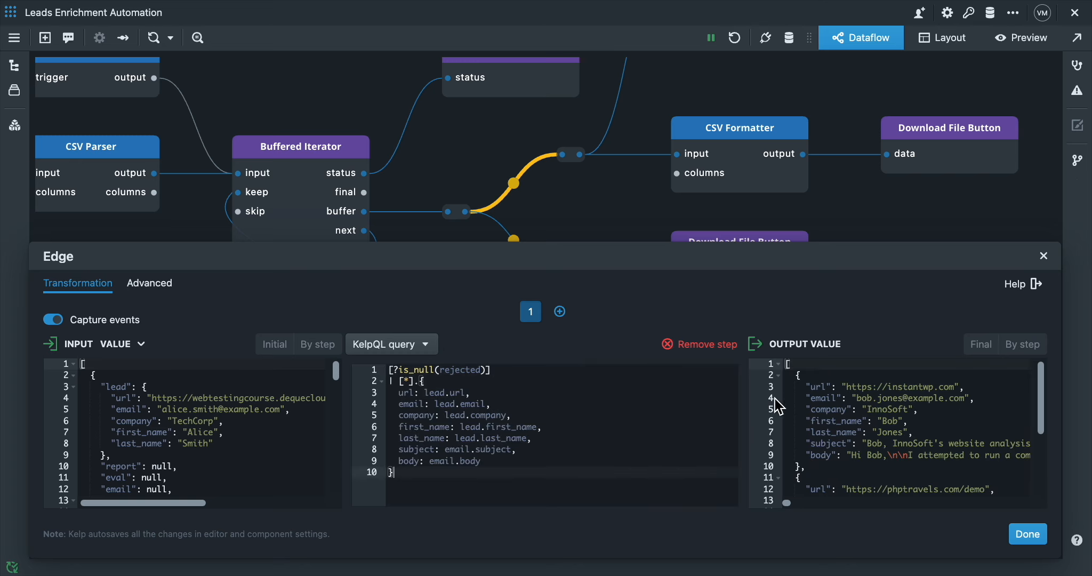
left_click_drag(801, 385, 918, 454)
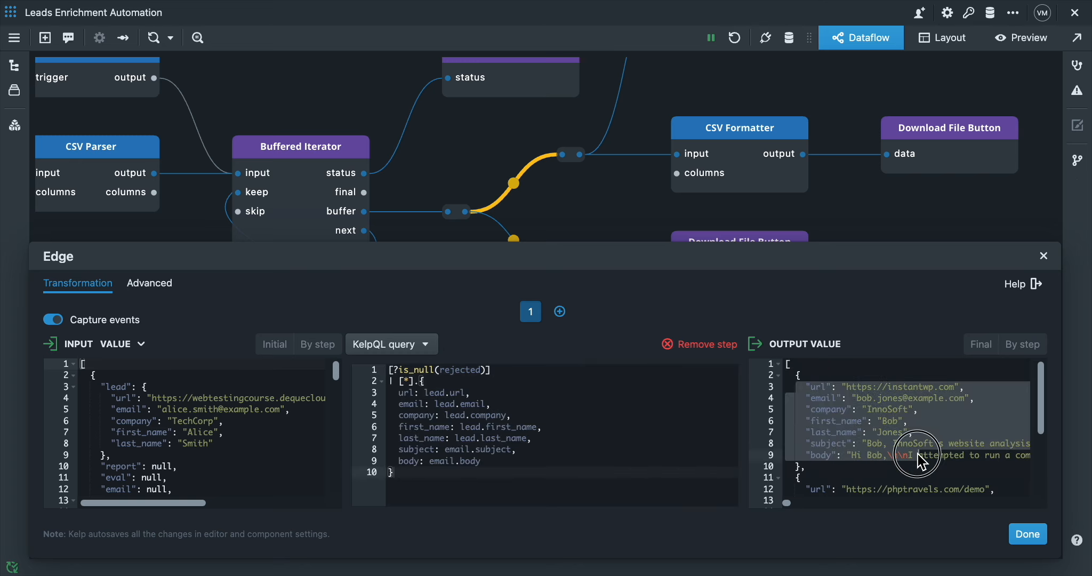
left_click(916, 477)
left_click(1027, 533)
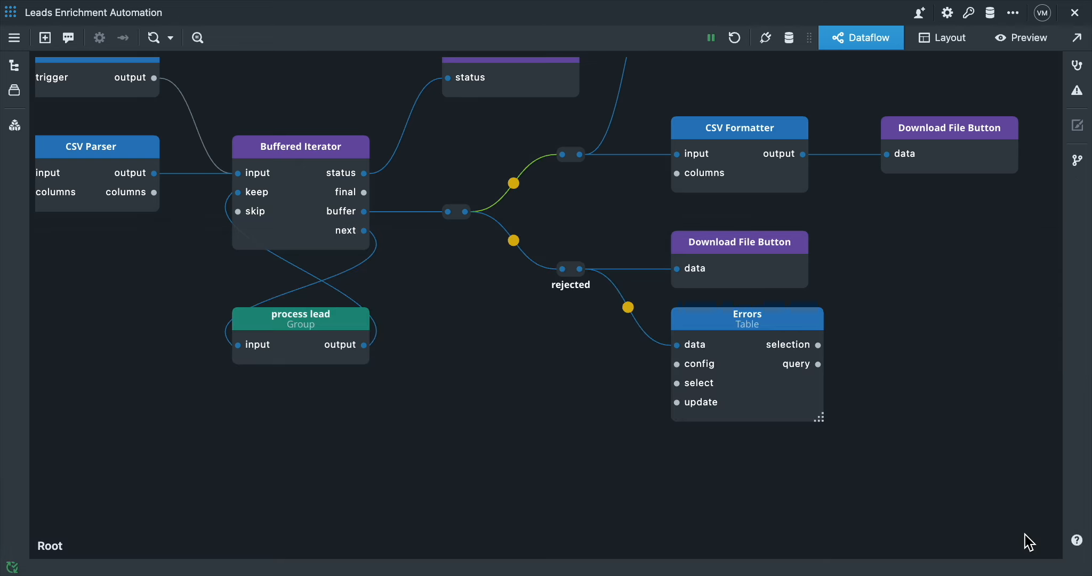
- Inspect the KelpQL query on the edge leading from the buffer to the rejected branch
left_click(513, 240)
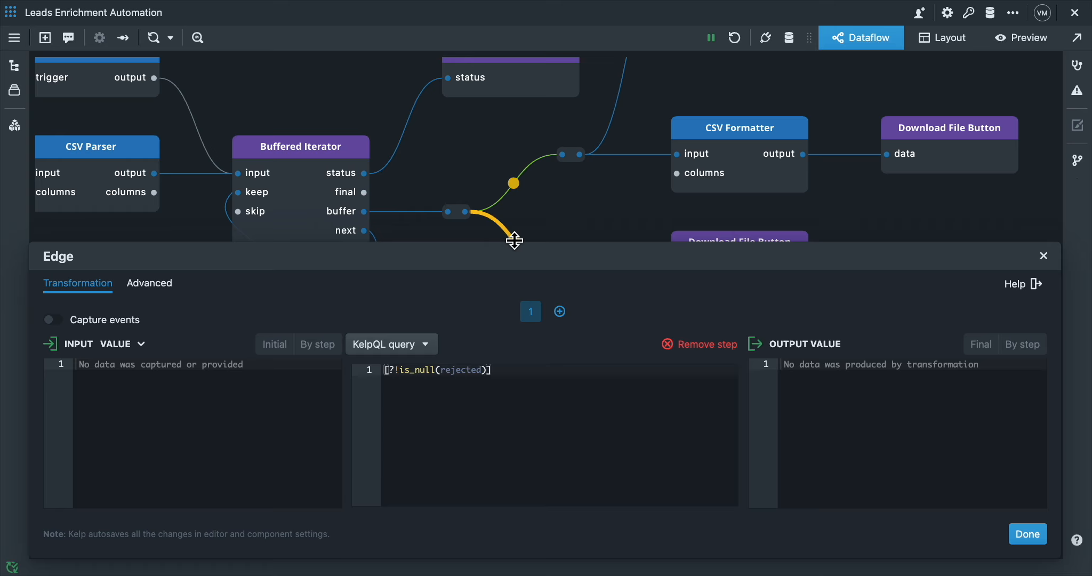
triple_click(425, 367)
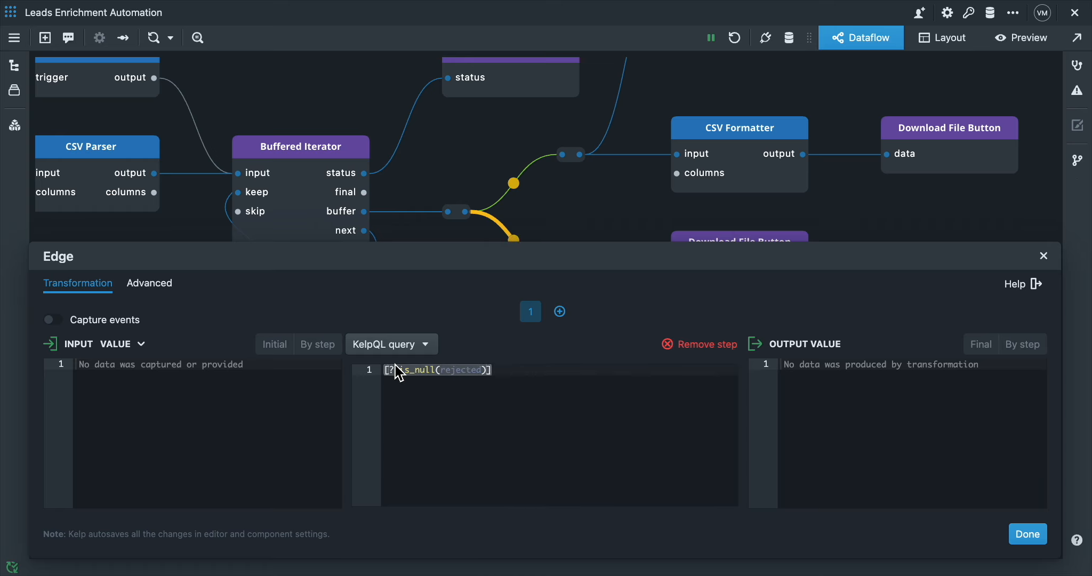
left_click(1021, 535)
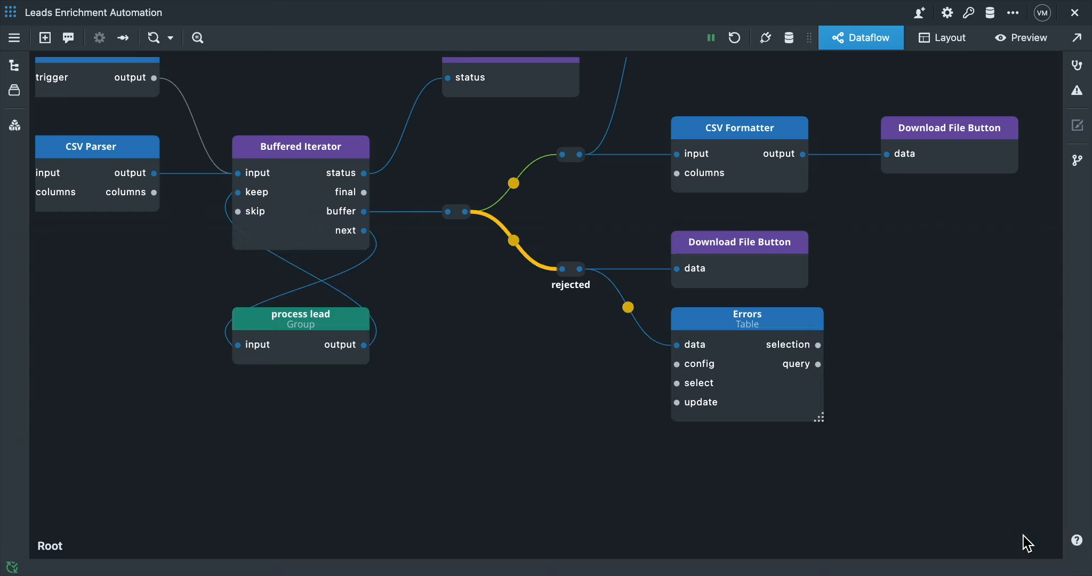
- Inspect the KelpQL query that maps url, lead and error on the edge into the Errors table
left_click(616, 359)
left_click(628, 309)
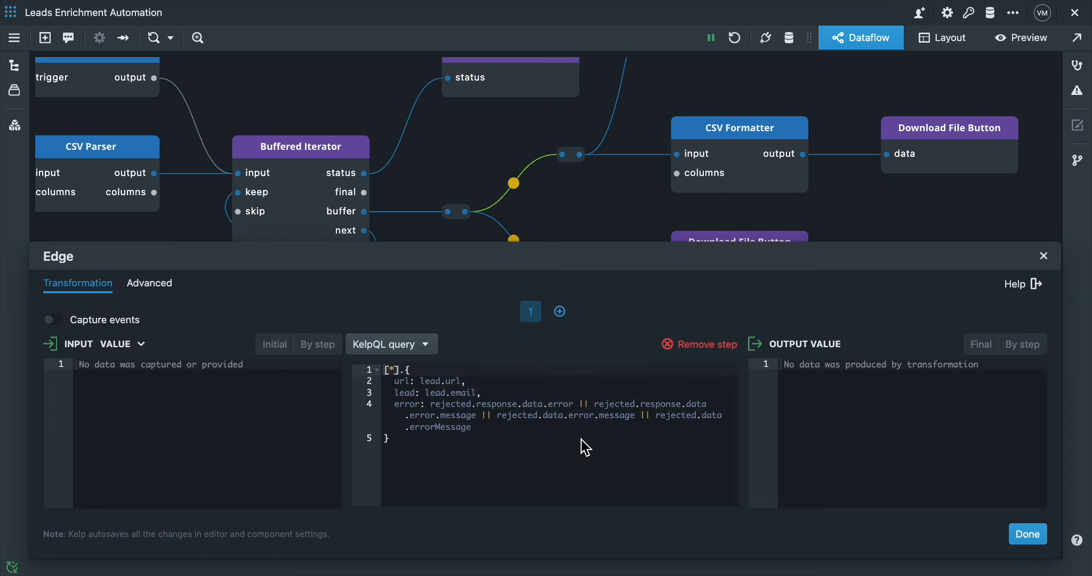
left_click_drag(566, 449, 336, 368)
left_click(1016, 535)
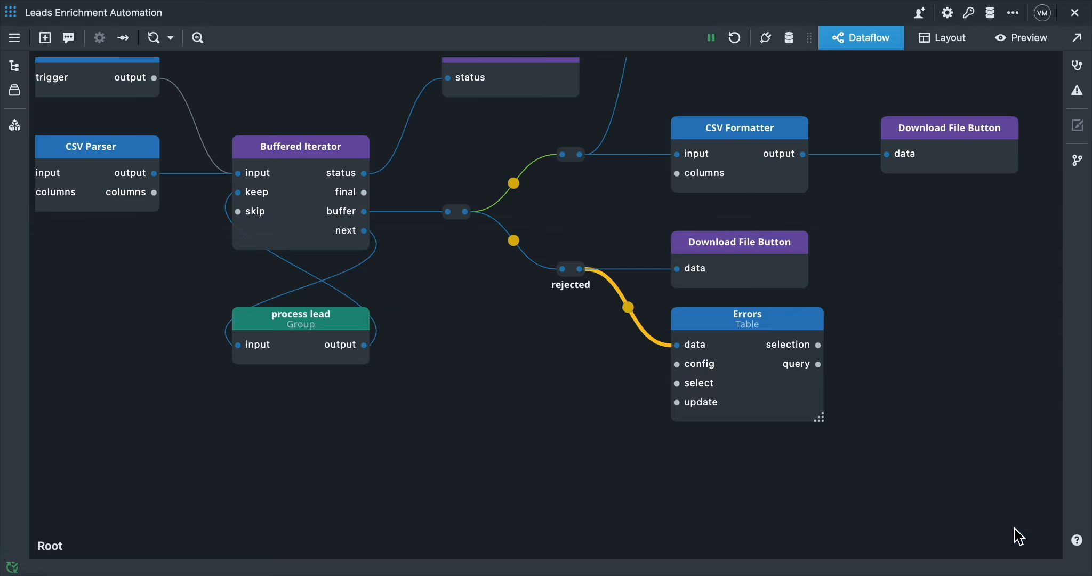
key("Escape")
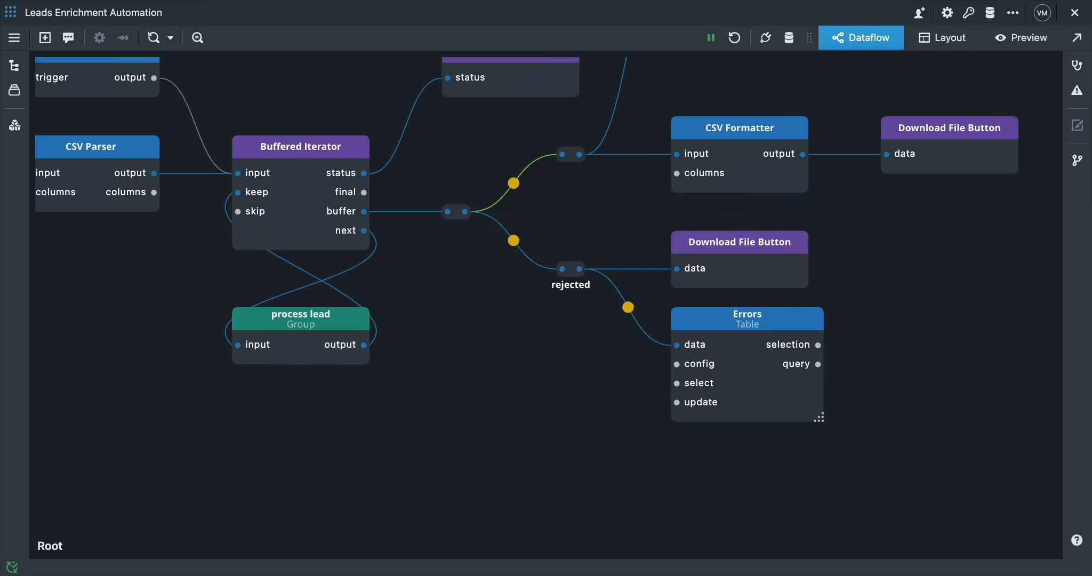
- Run the workflow again in the preview with a leads CSV file chosen
scroll(804, 422, "down", 5)
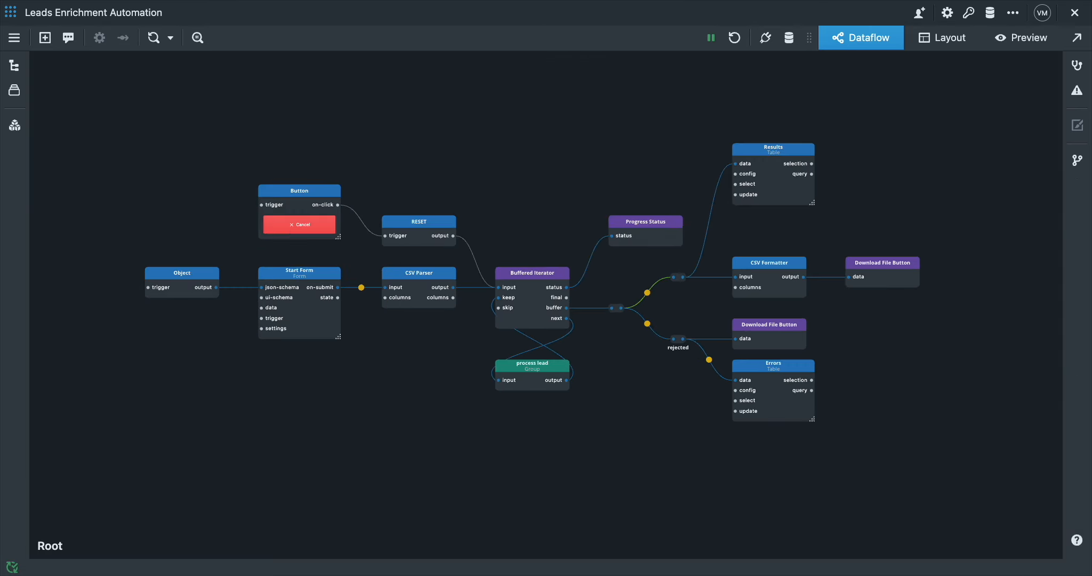
left_click(1017, 39)
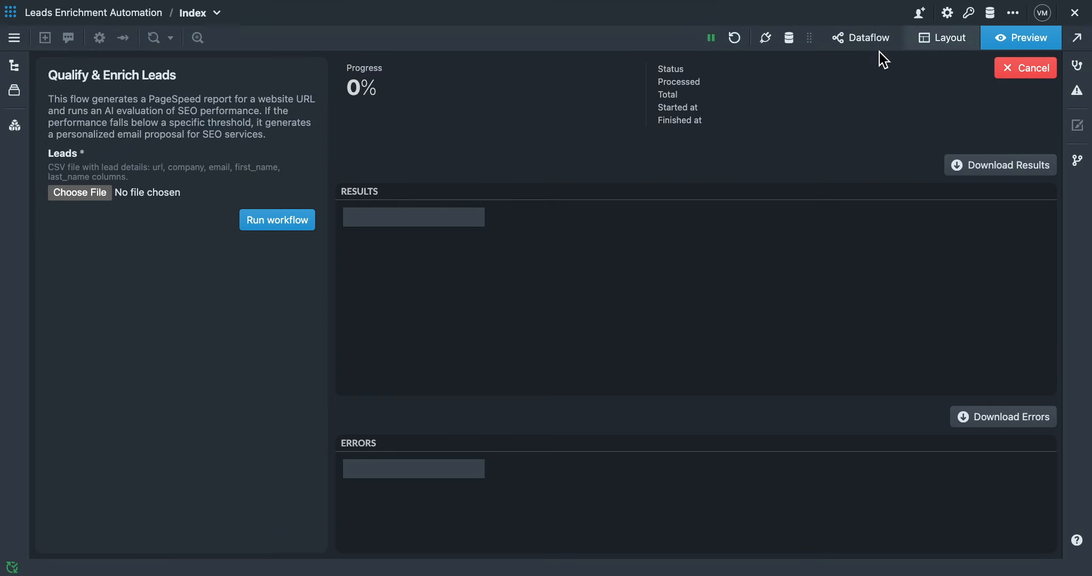
left_click(91, 194)
double_click(327, 192)
left_click(283, 236)
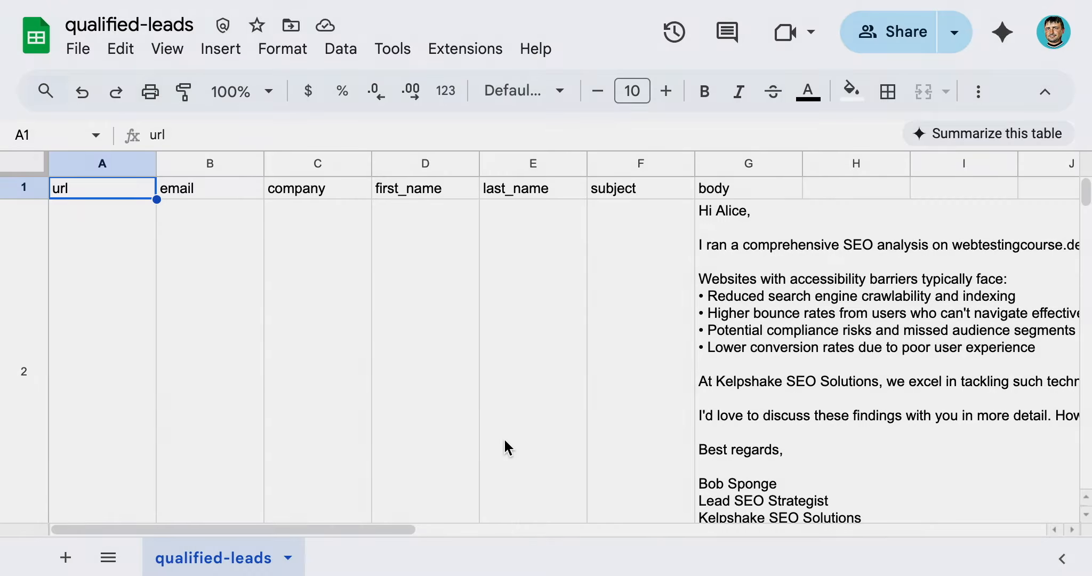
- Review the lead columns and generated email bodies in the qualified-leads spreadsheet in Google Sheets
scroll(502, 407, "right", 3)
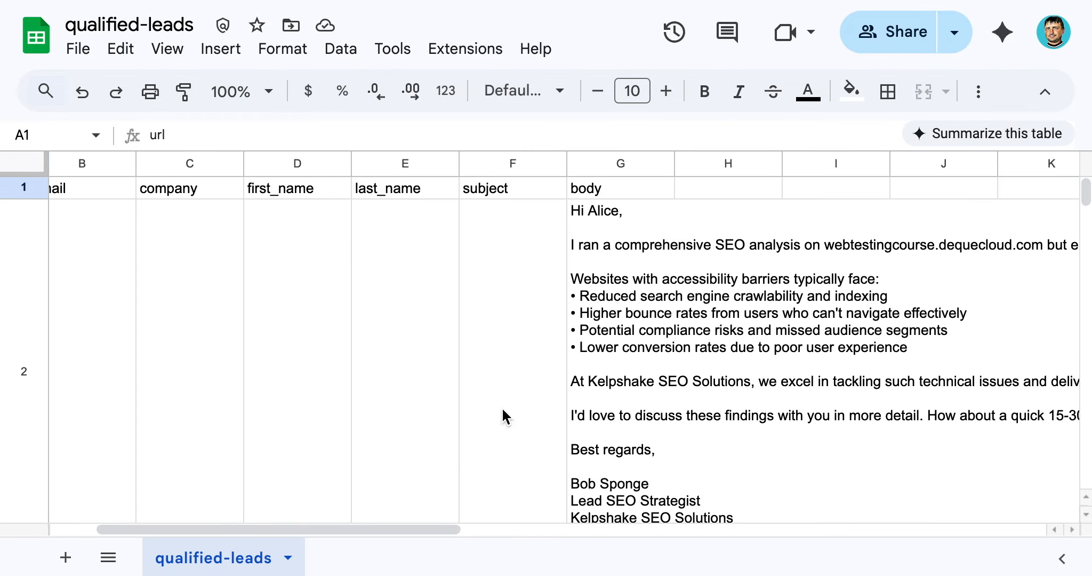
scroll(502, 410, "left", 3)
scroll(503, 410, "down", 5)
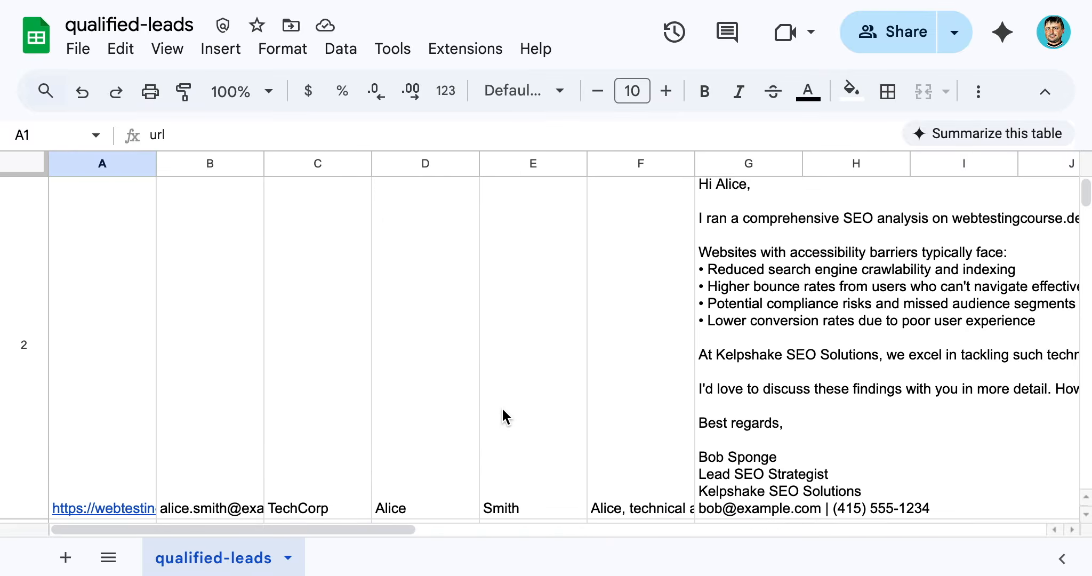
scroll(502, 406, "down", 5)
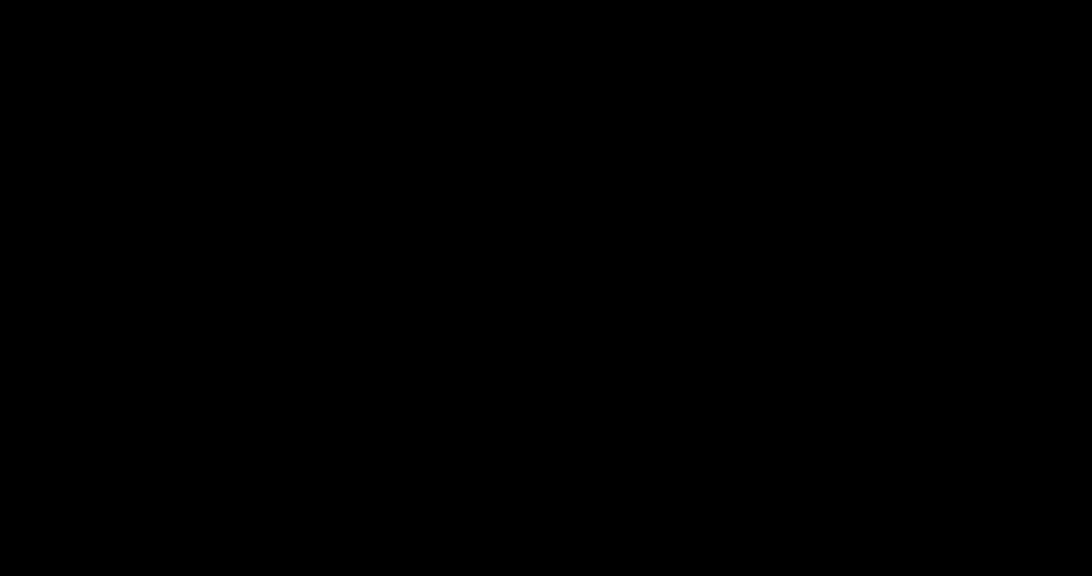